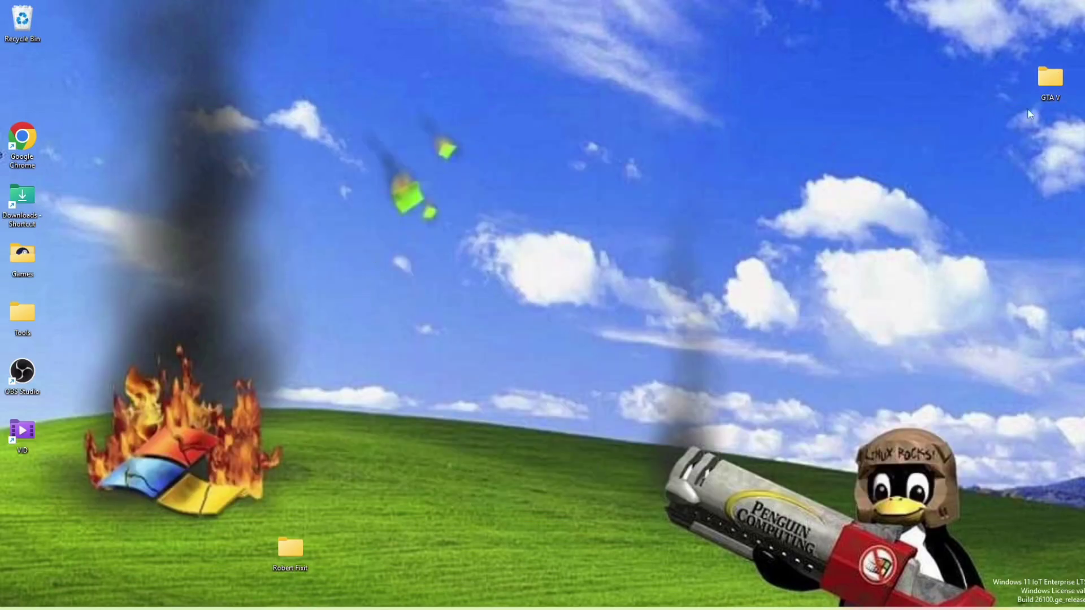
- Move the GTA V folder on the desktop inward to the open sky above the large clouds
drag(1054, 82, 876, 84)
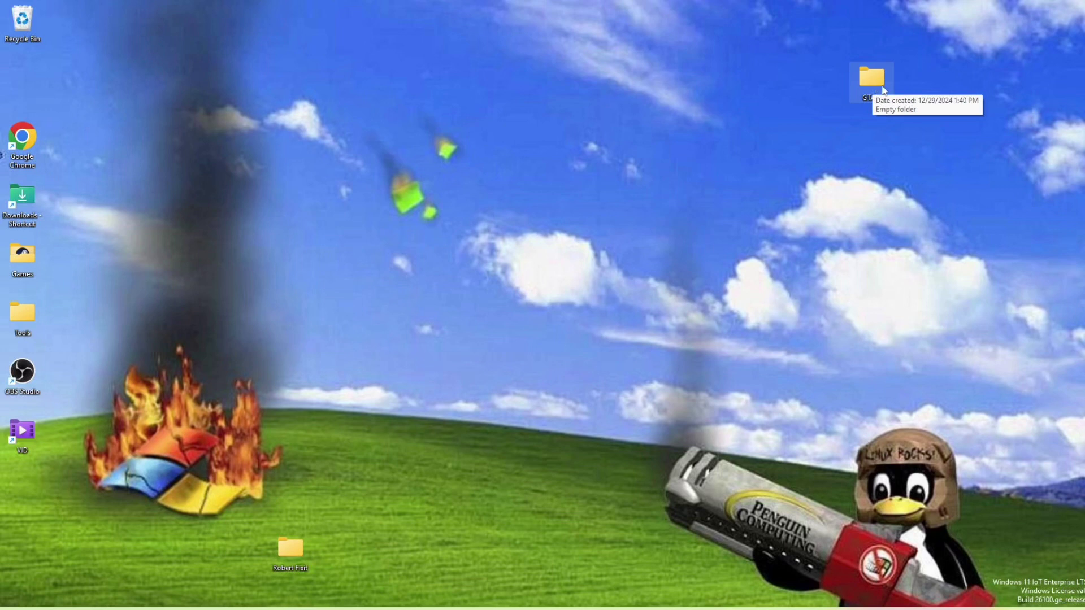
drag(873, 102, 829, 114)
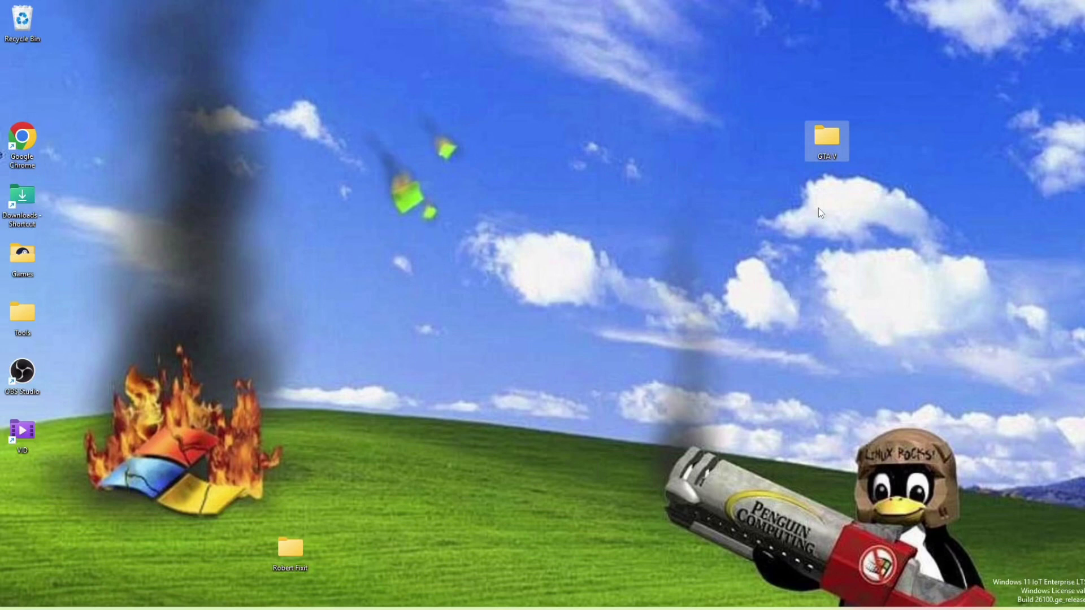
mouse_move(831, 142)
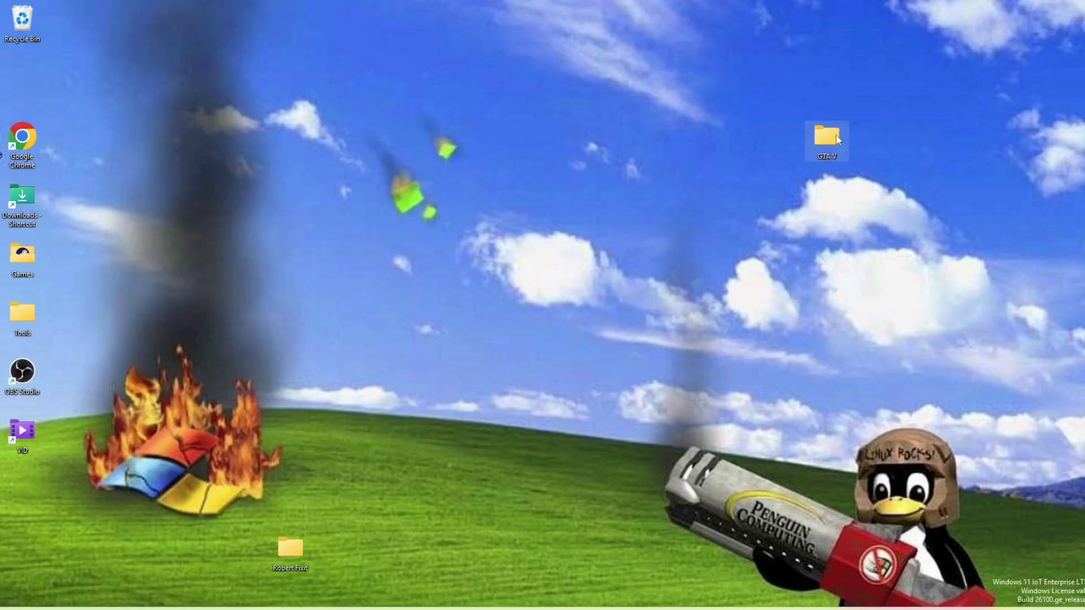
click(818, 146)
- Arrange the Google Chrome, Downloads, Games, Tools, OBS Studio and VID icons in one row beside the Recycle Bin
drag(24, 143, 70, 29)
drag(25, 199, 114, 22)
drag(31, 257, 184, 17)
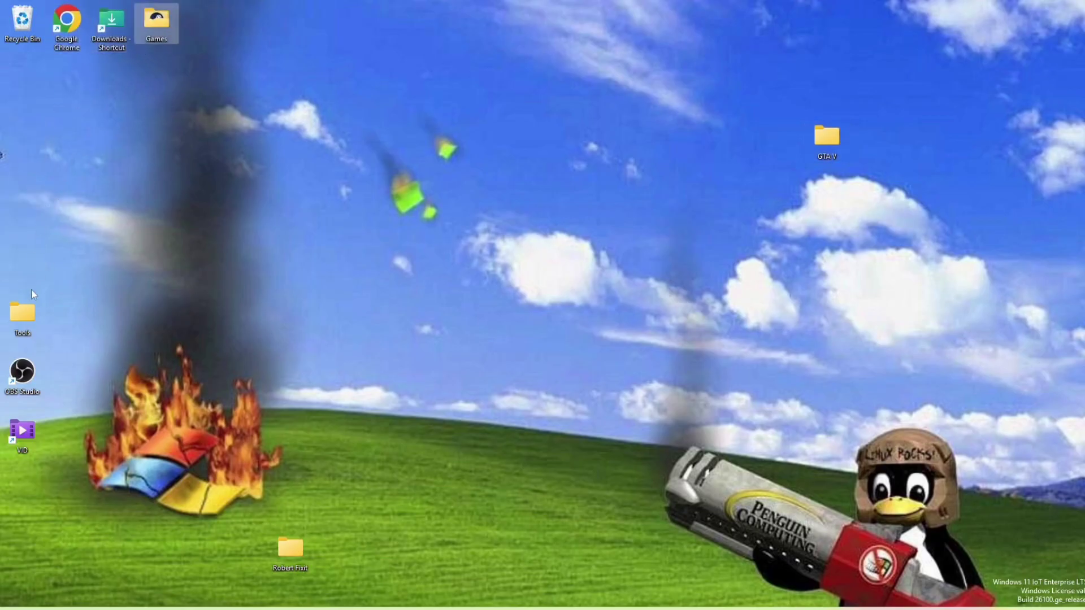
drag(25, 317, 200, 21)
drag(16, 393, 249, 18)
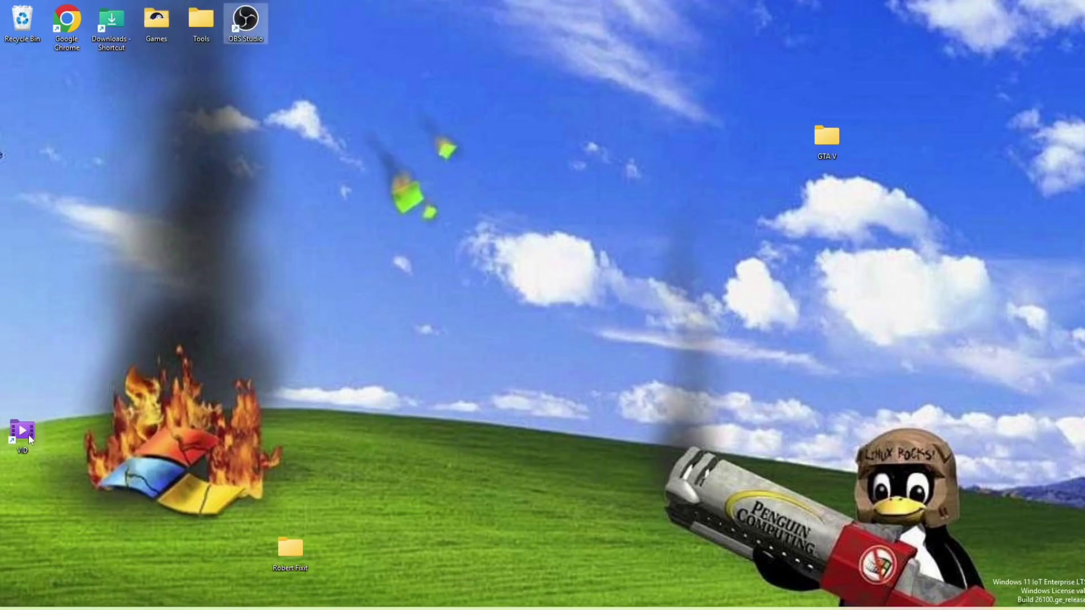
drag(28, 435, 357, 38)
drag(292, 26, 293, 26)
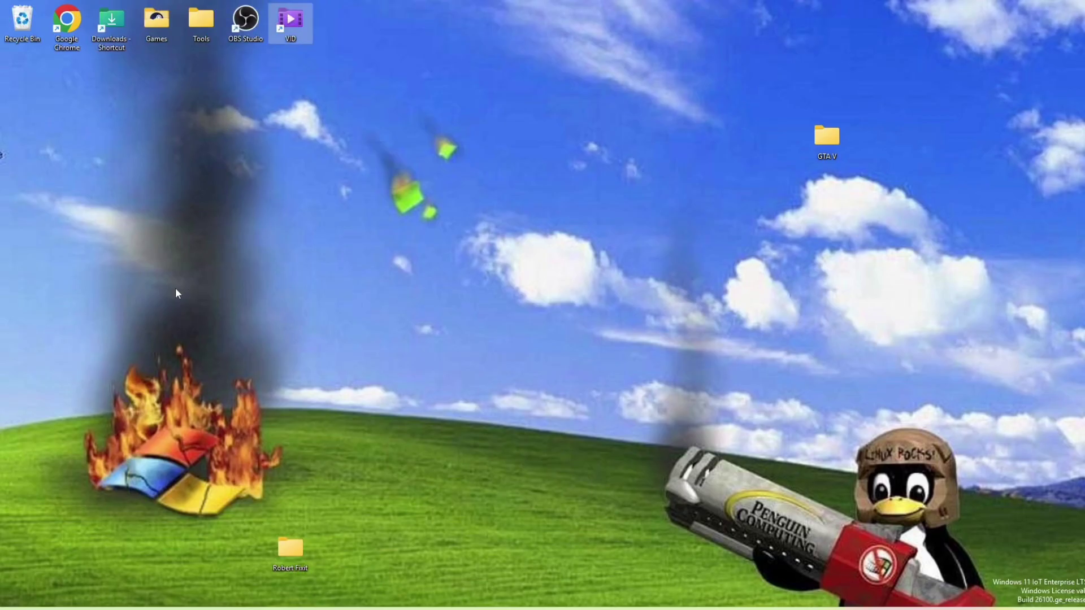
- Move the lone folder on the wallpaper's grass two grid columns farther from the burning Windows logo
right_click(289, 548)
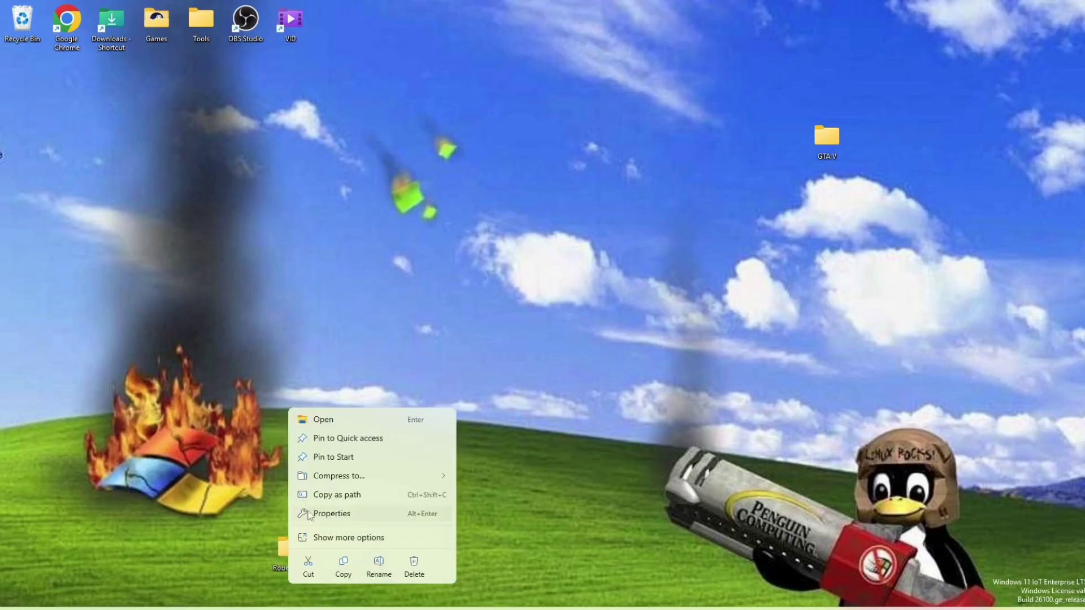
click(262, 518)
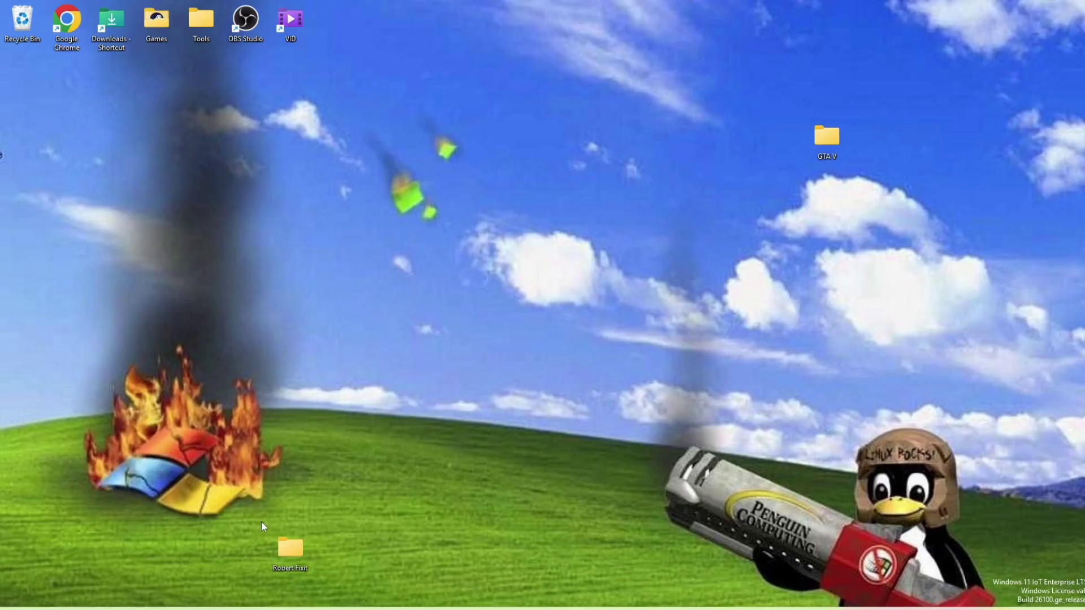
mouse_move(294, 560)
drag(288, 548, 376, 541)
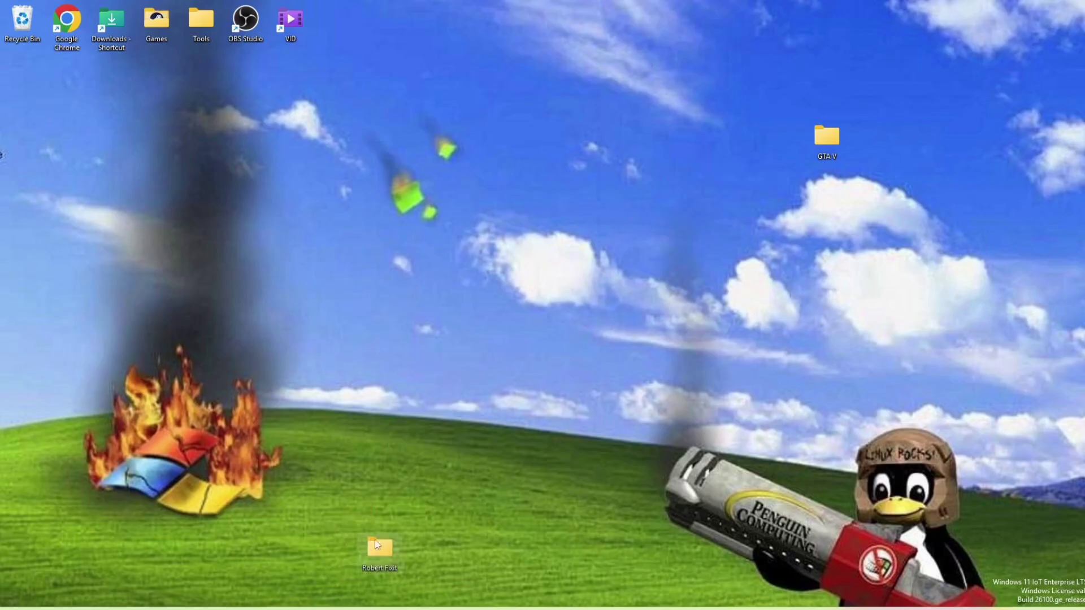
click(377, 481)
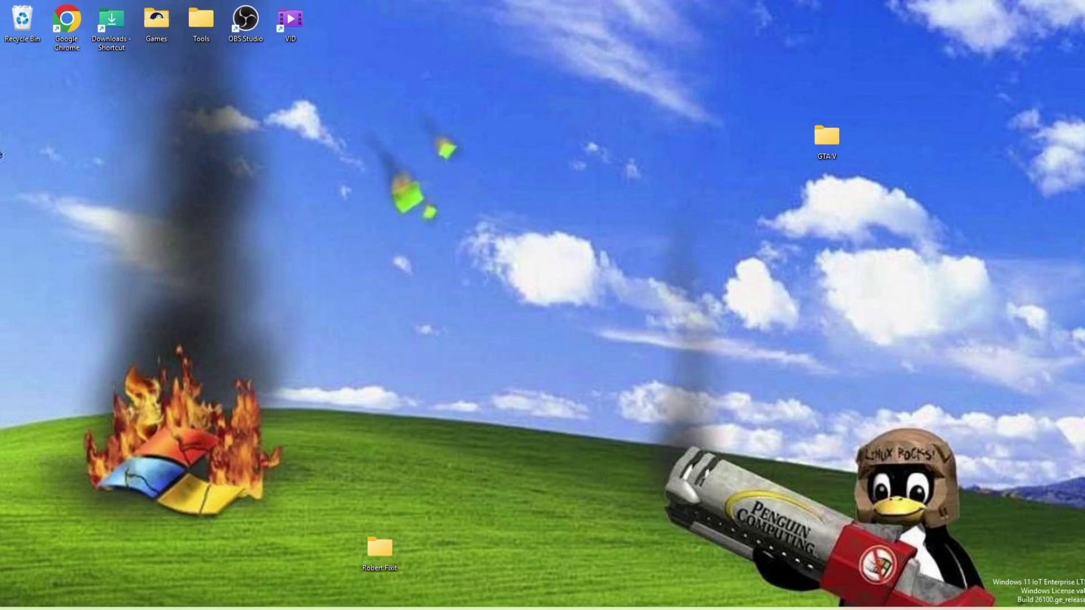
- Open the system's About page in Settings and view the device and Windows specifications
key(super+x)
click(476, 490)
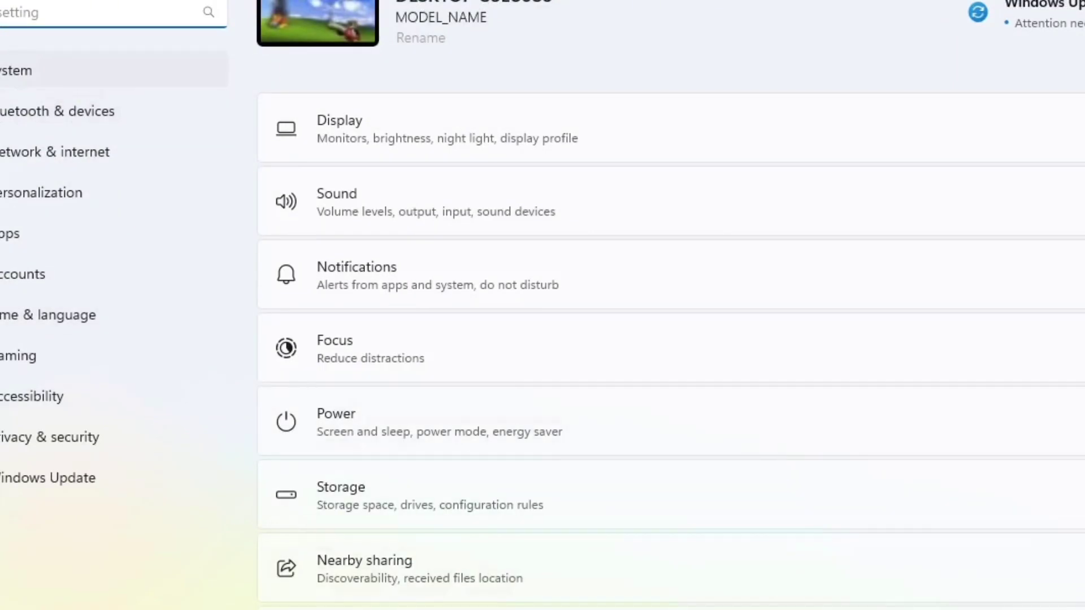
scroll(671, 305, down, 8)
scroll(671, 396, down, 2)
click(362, 576)
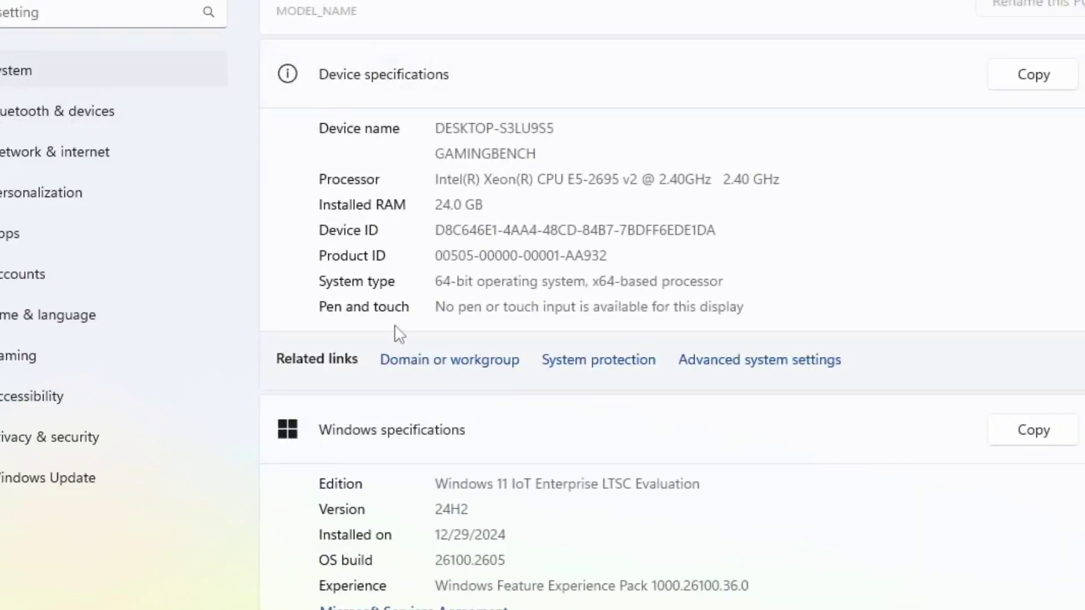
scroll(480, 504, down, 3)
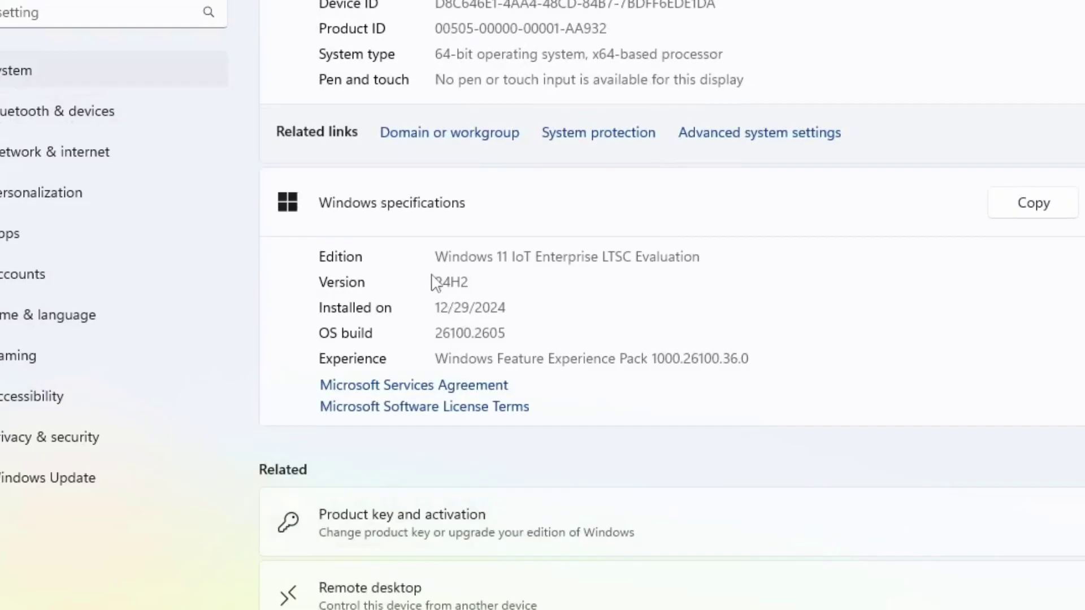
- Highlight the Windows edition in the Windows specifications, first in full and again from the word "Enterprise", clearing each selection
drag(700, 257, 376, 308)
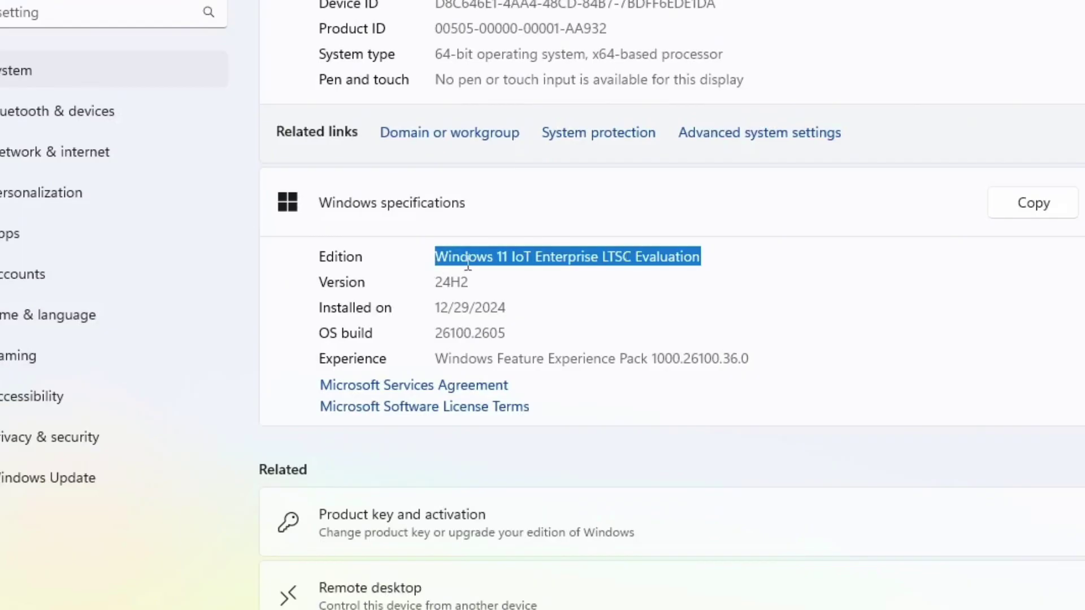
click(764, 278)
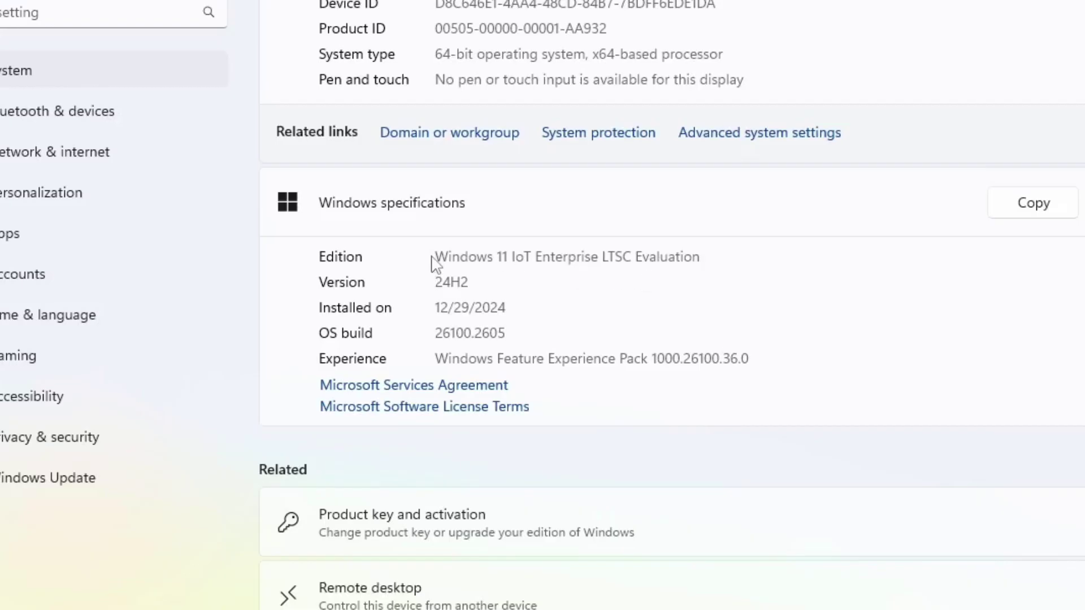
drag(535, 258, 693, 258)
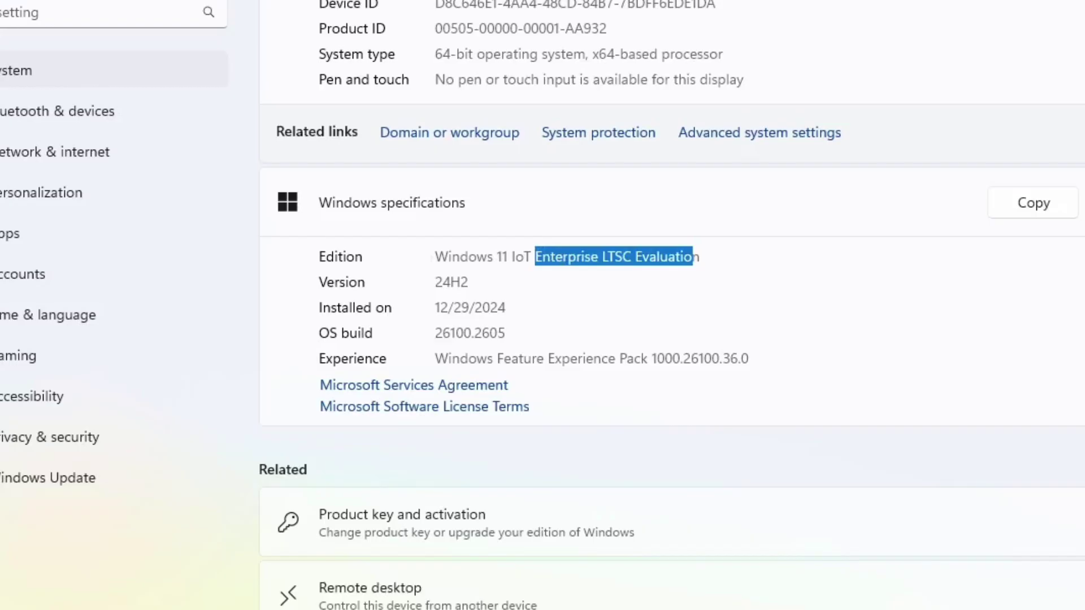
click(422, 278)
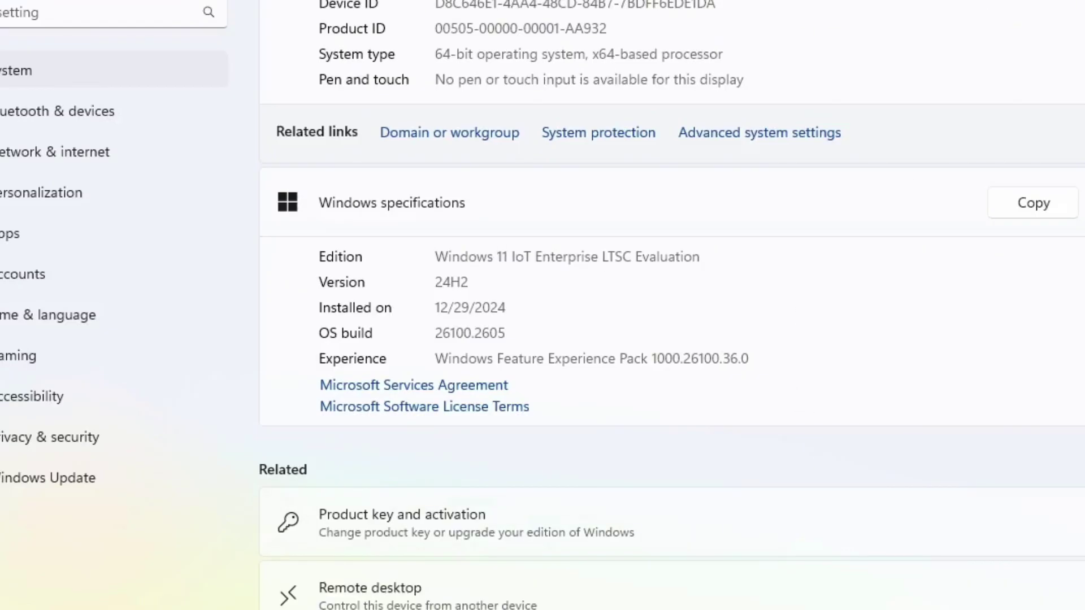
key(super)
key(super+x)
key(Escape)
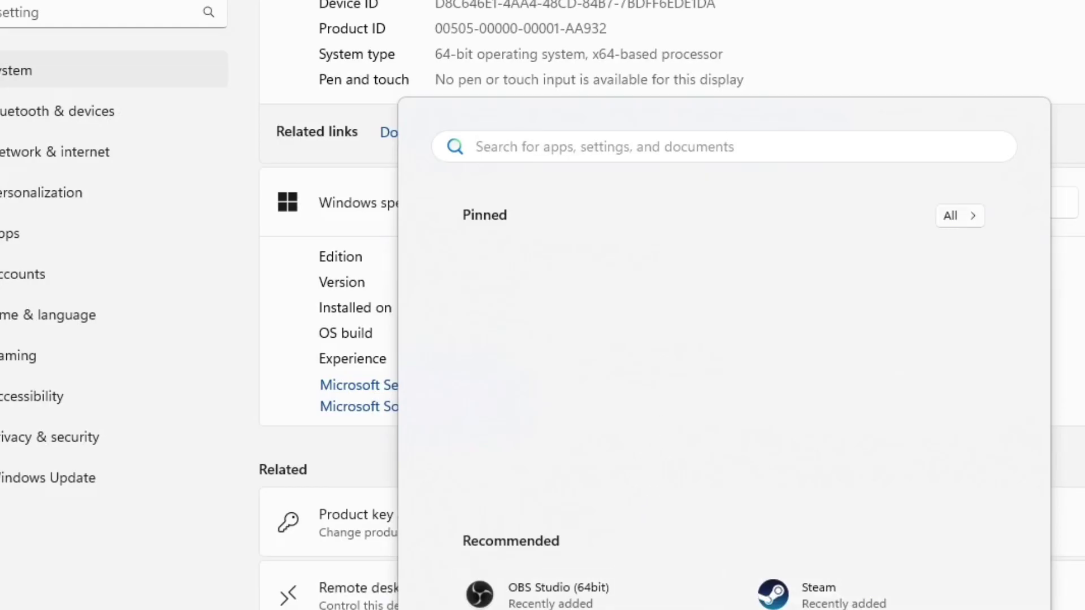
key(Escape)
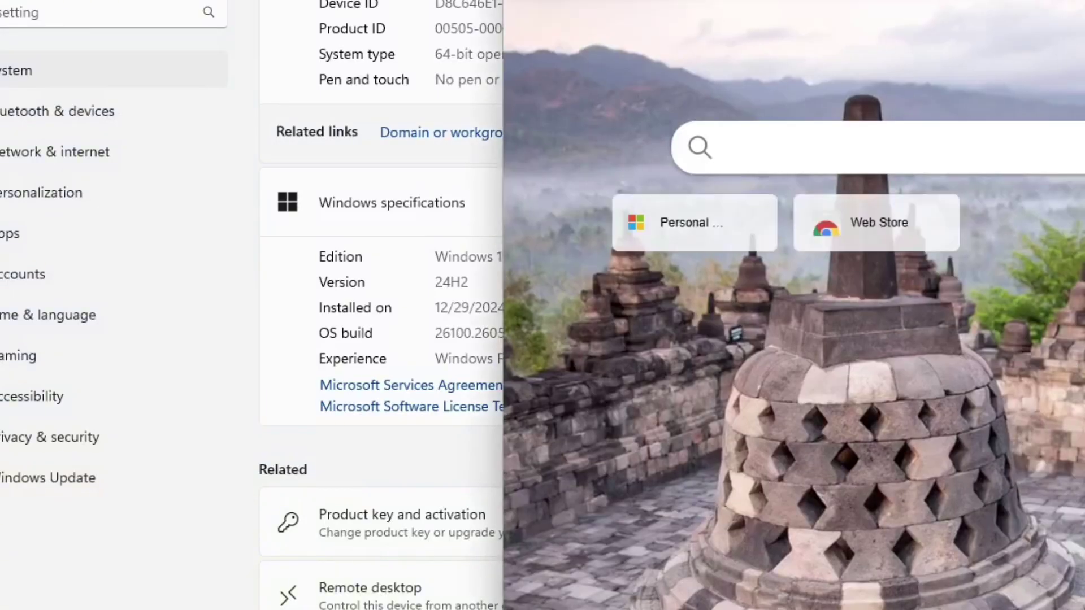
- In a web browser window, search the web for "microsoft office 2010 rearm"
text(off)
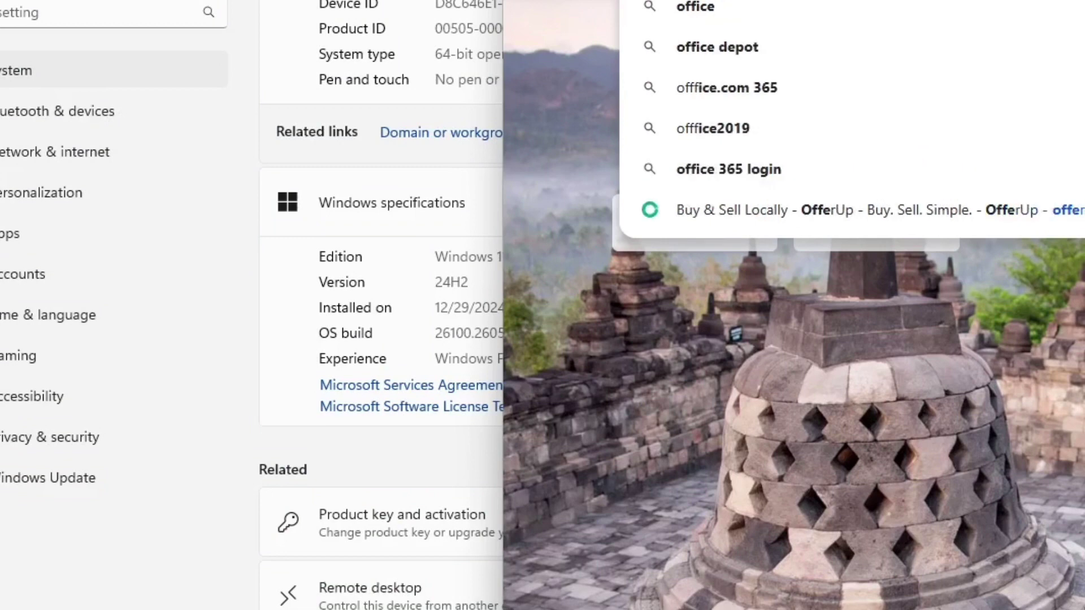
key(BackSpace)
key(BackSpace)
key(BackSpace)
text(microsoft)
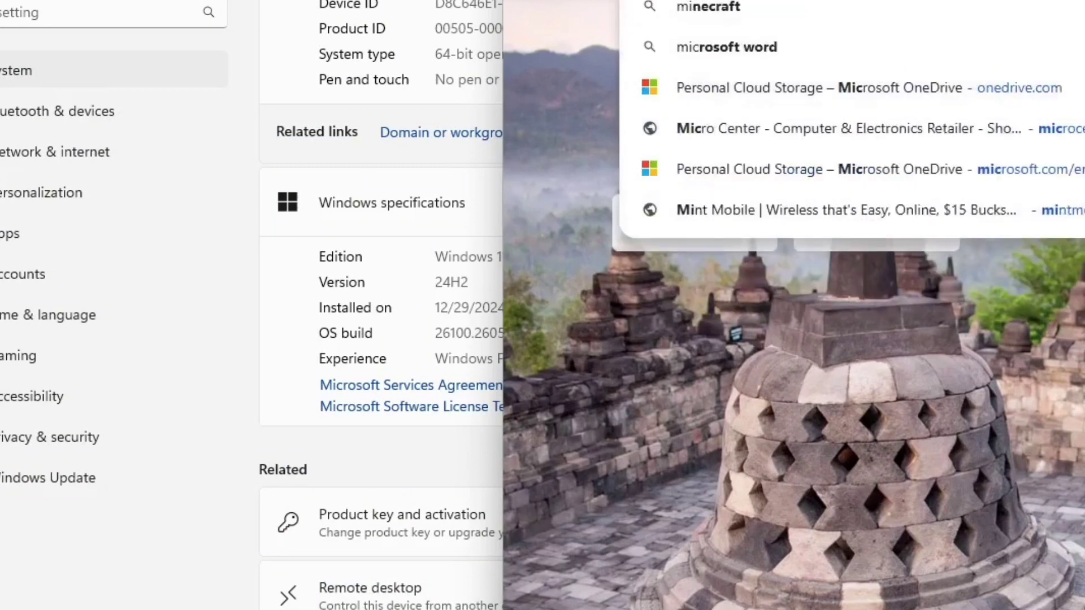
text( office)
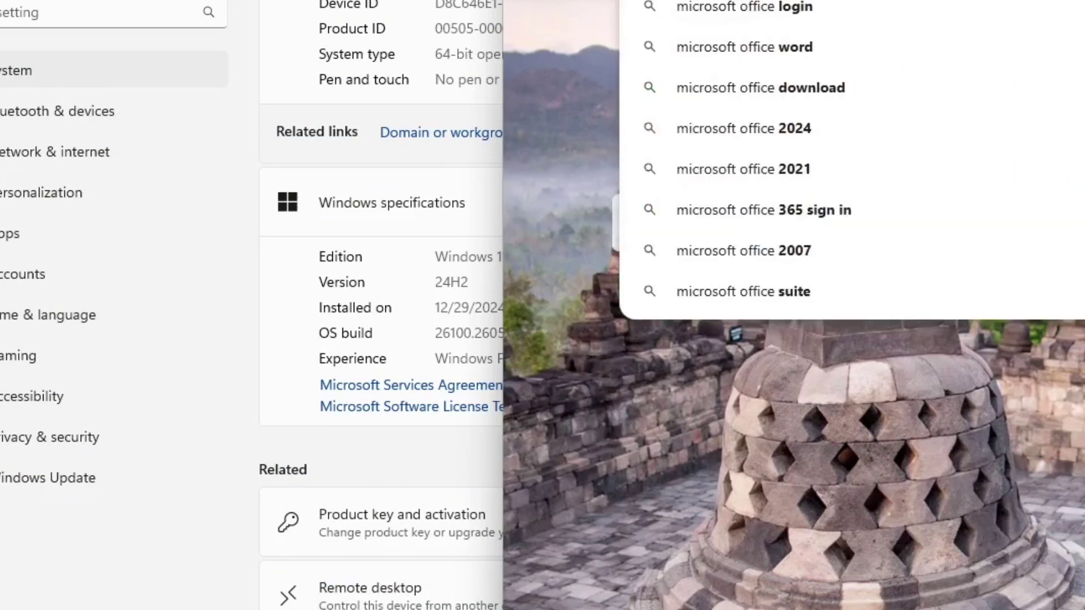
text( 2010 r)
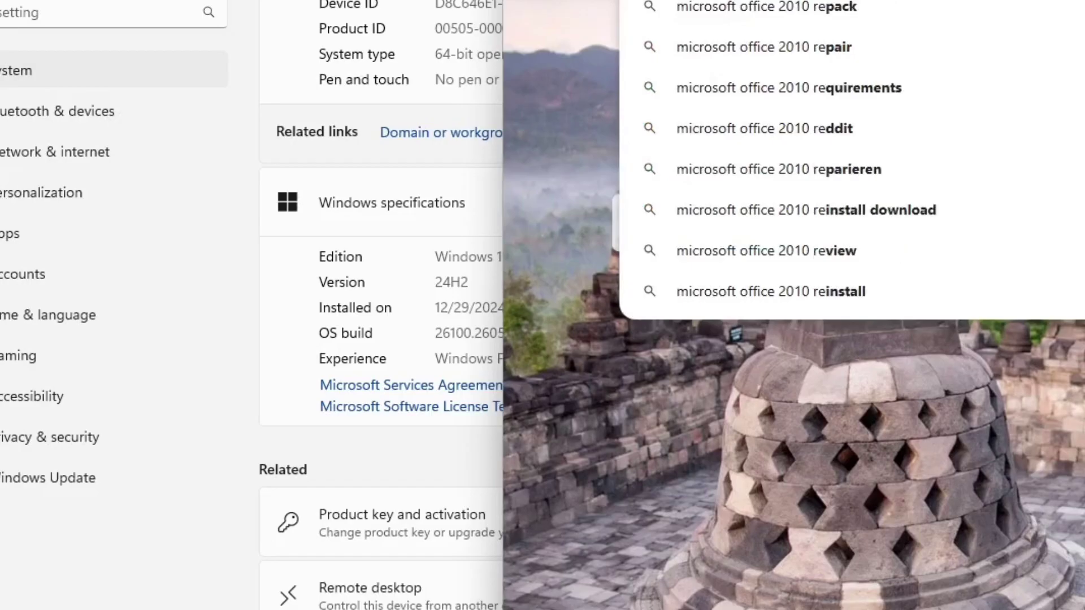
key(Return)
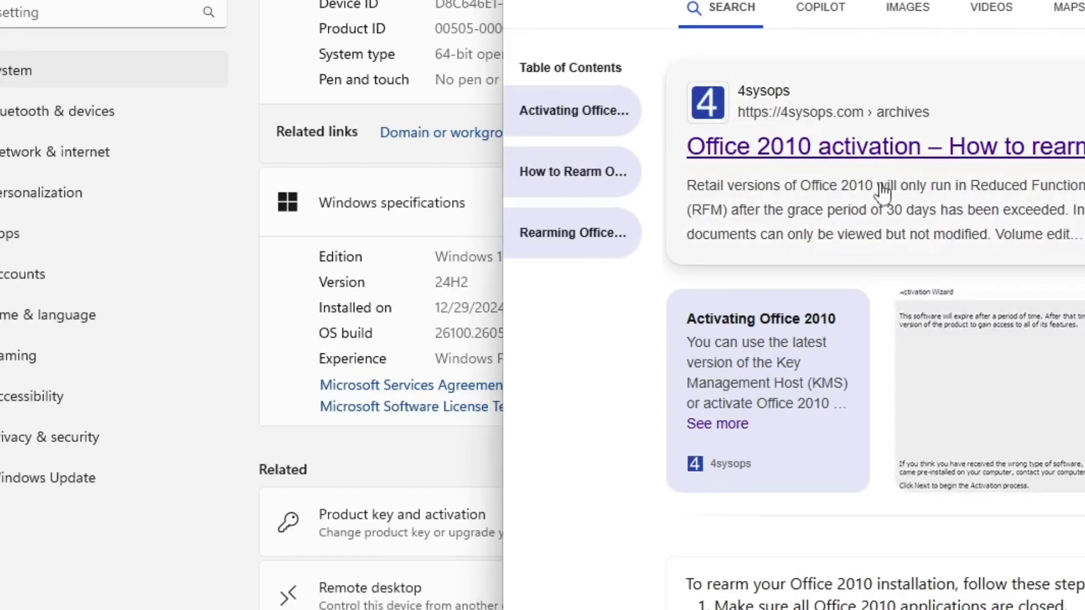
- Read through the search results on Office 2010 activation and the instructions for rearming the installation
scroll(897, 257, down, 2)
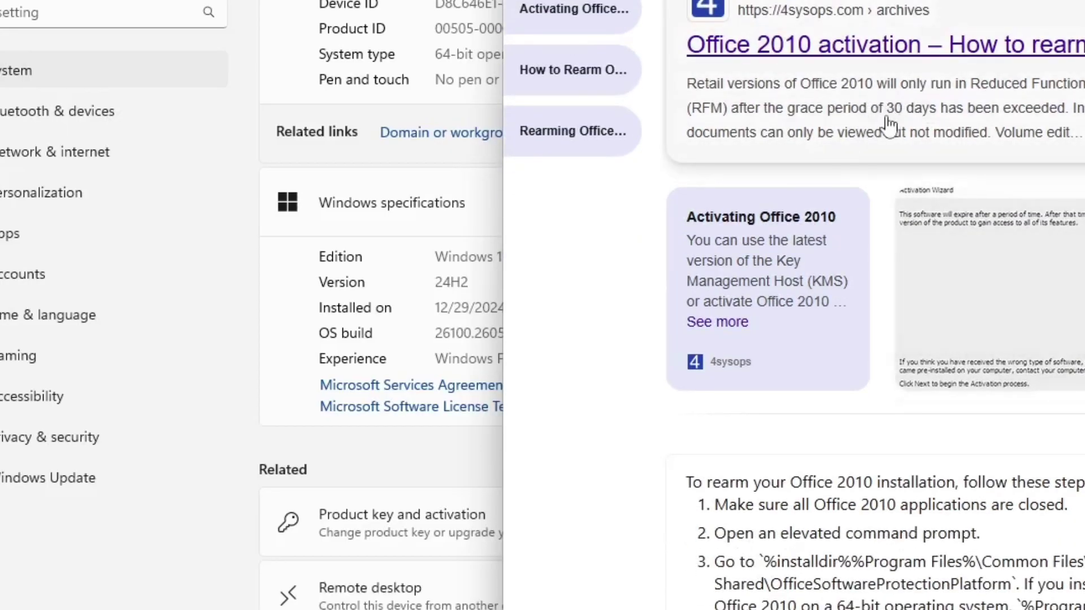
scroll(886, 271, up, 2)
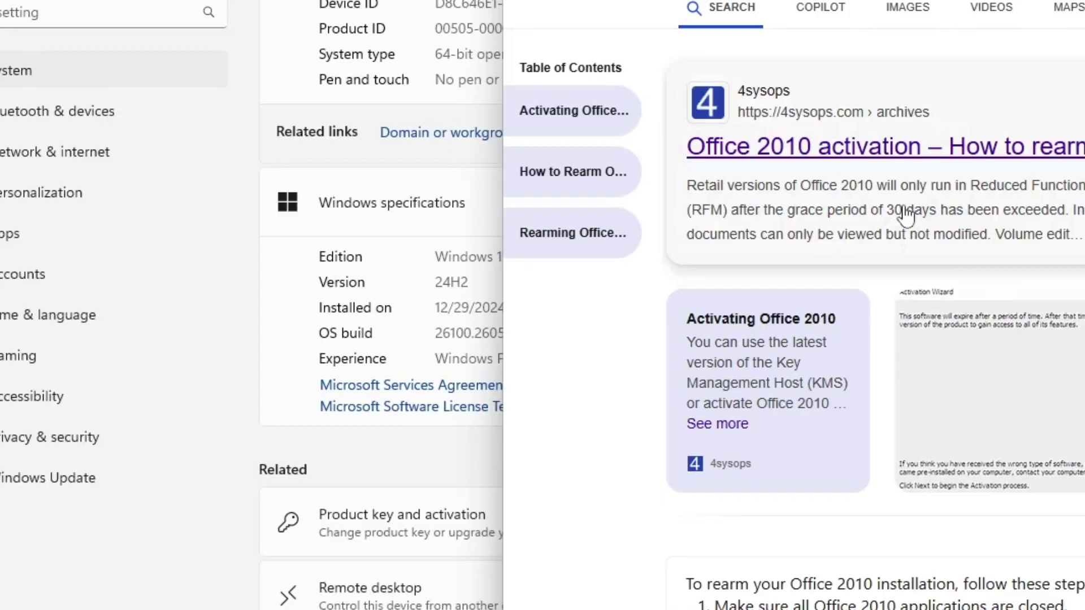
scroll(870, 308, down, 3)
scroll(870, 308, up, 3)
scroll(1065, 169, down, 5)
scroll(1052, 186, up, 5)
scroll(1056, 226, down, 10)
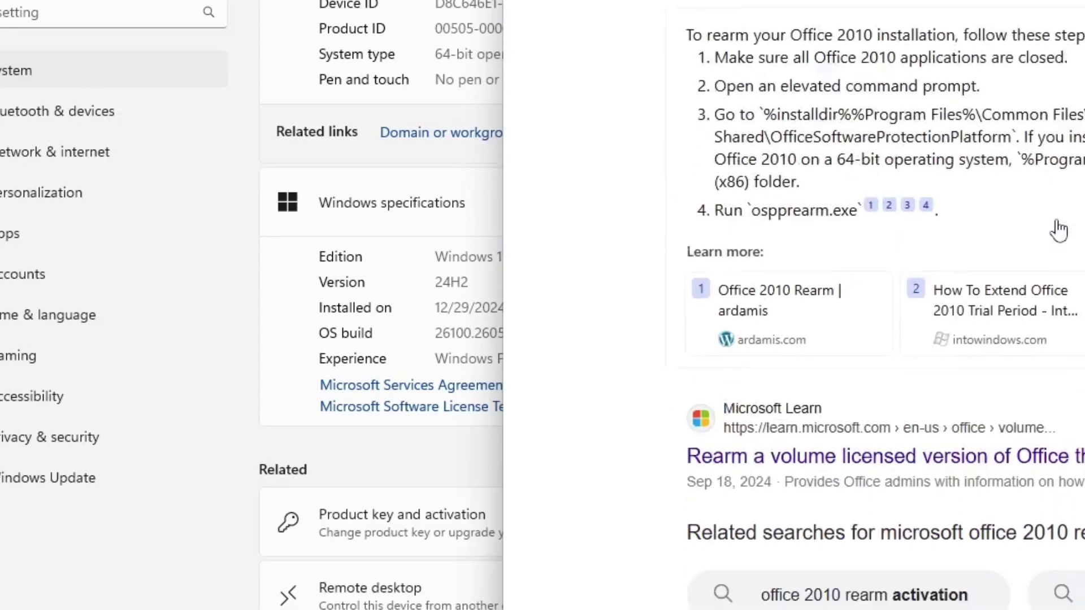
scroll(1057, 233, up, 10)
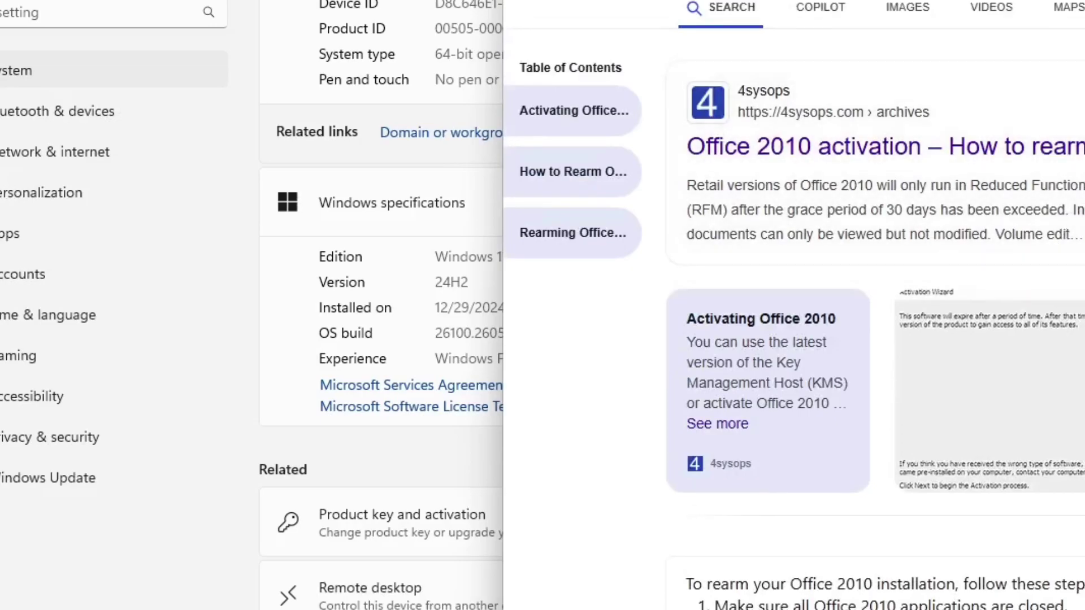
- Switch back to Settings, review the device and Windows specifications, and highlight the processor entry
key(alt+Tab)
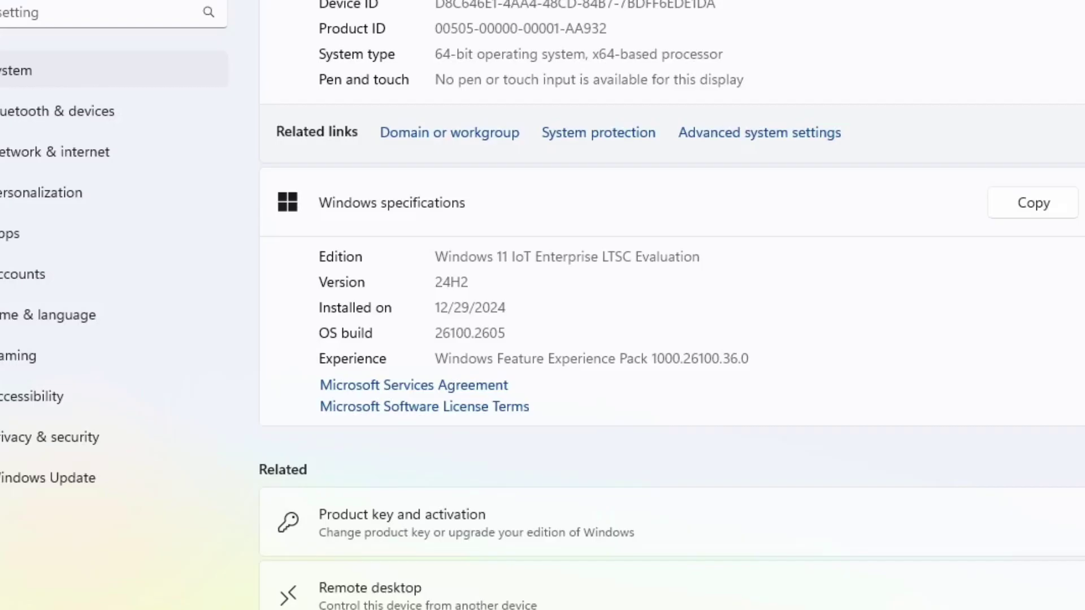
scroll(780, 511, up, 4)
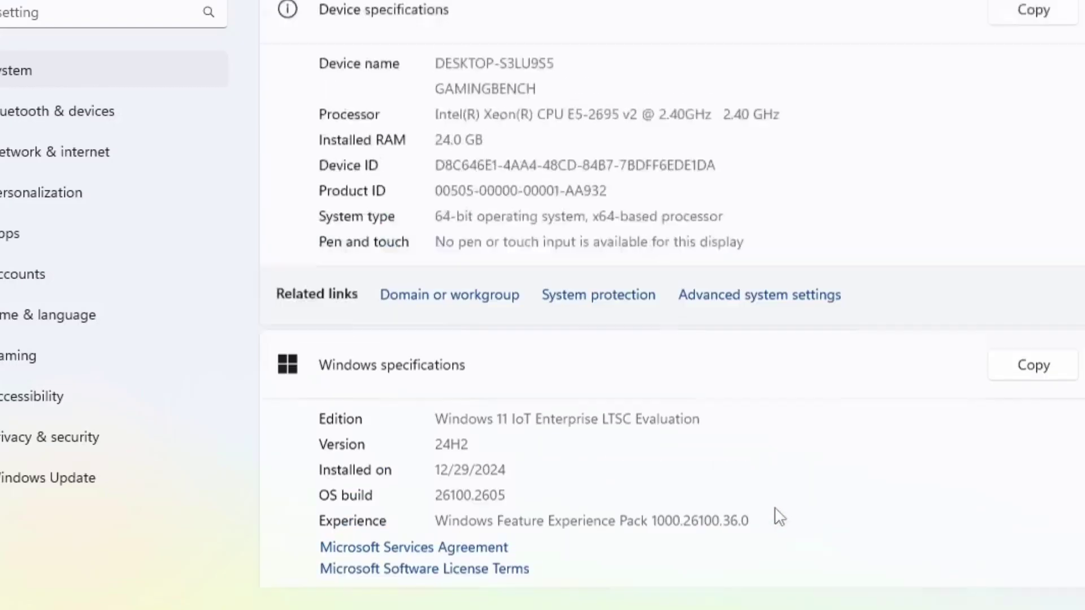
scroll(775, 505, down, 4)
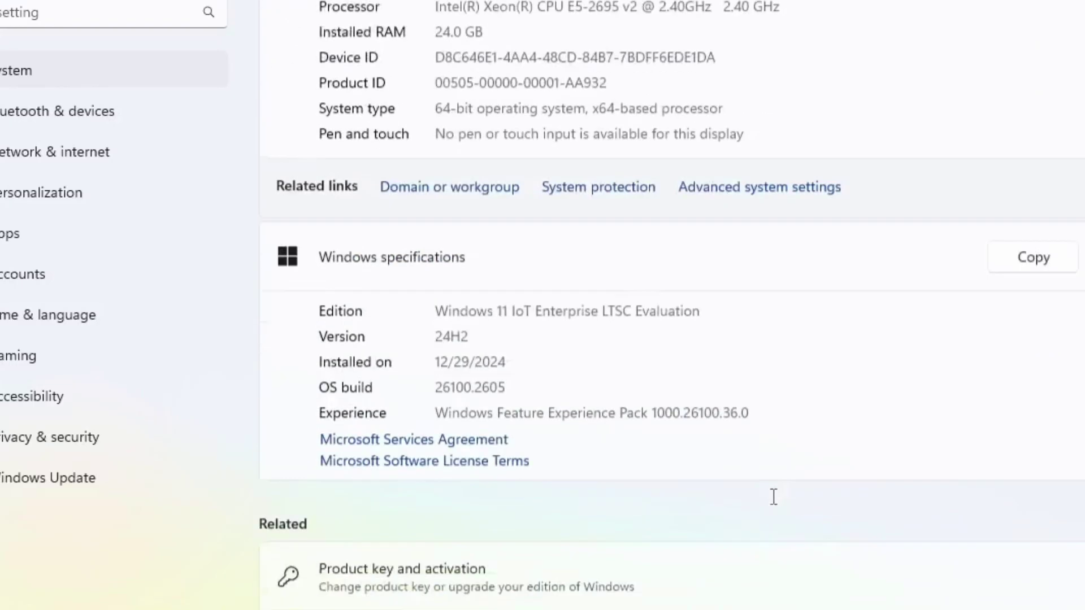
scroll(778, 506, up, 4)
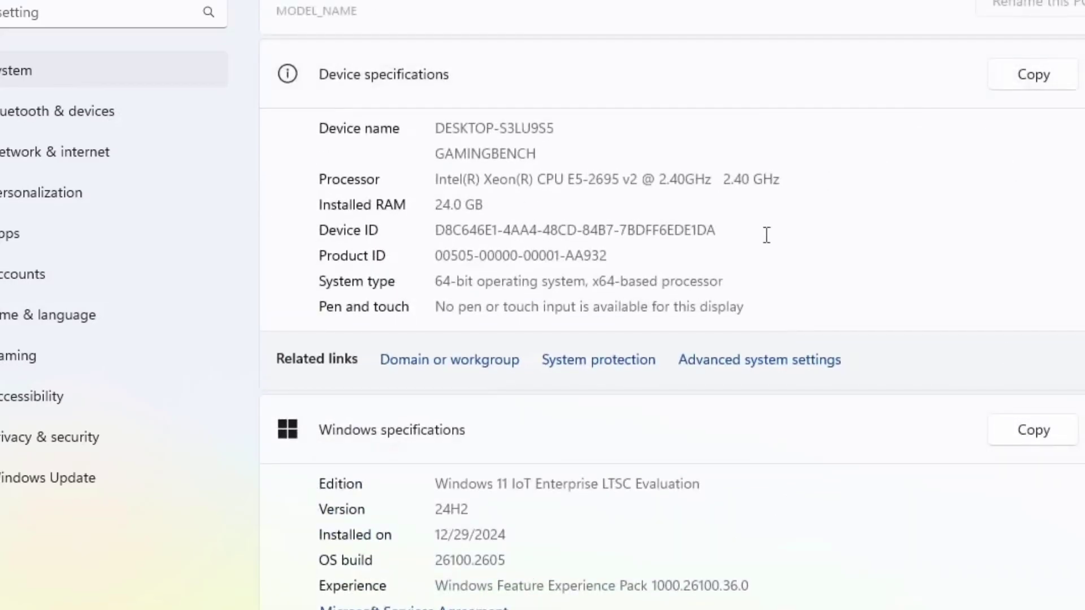
drag(438, 180, 857, 184)
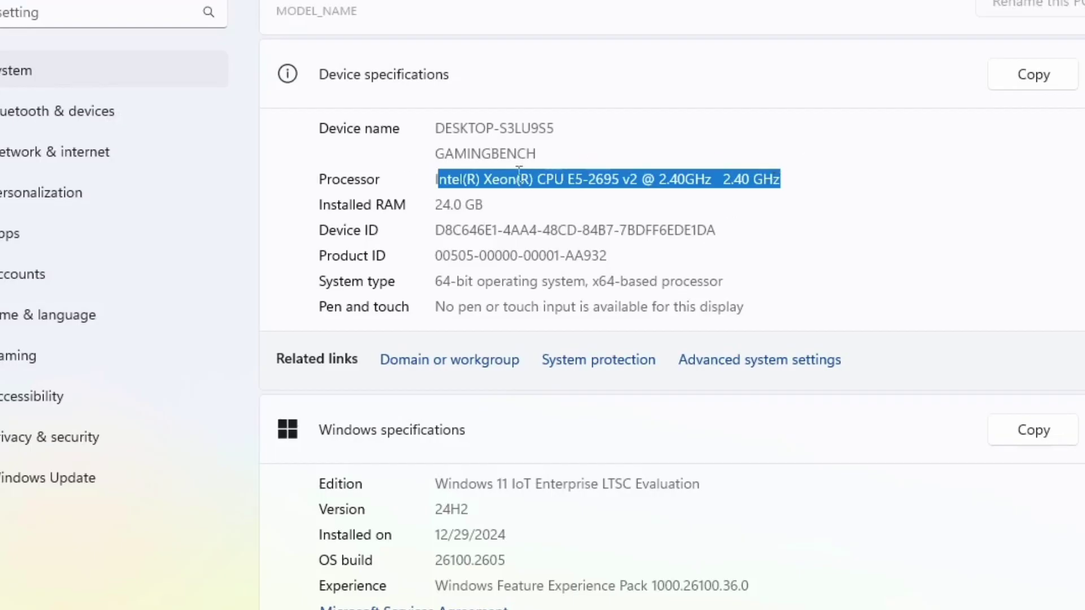
scroll(592, 222, down, 3)
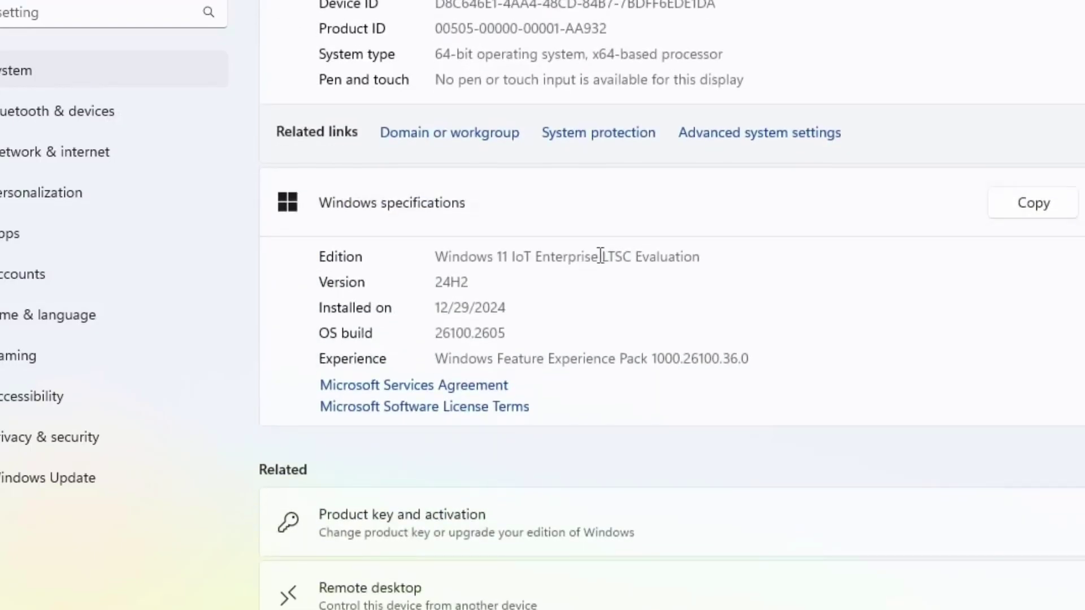
scroll(601, 256, up, 3)
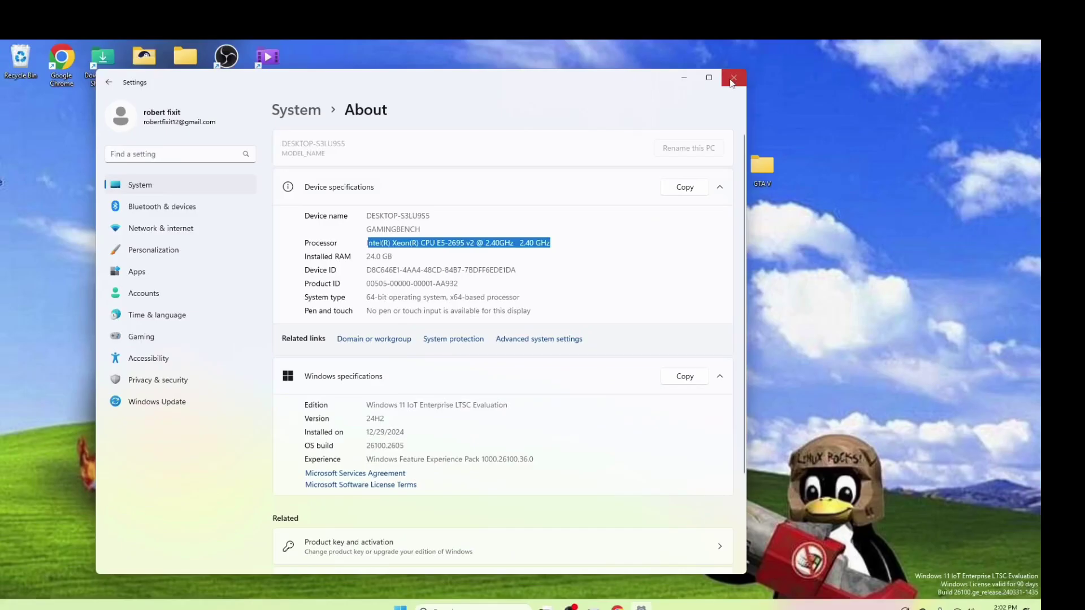
- Close Settings, look over the pinned and recommended items in the Start menu, and return to the desktop
click(726, 80)
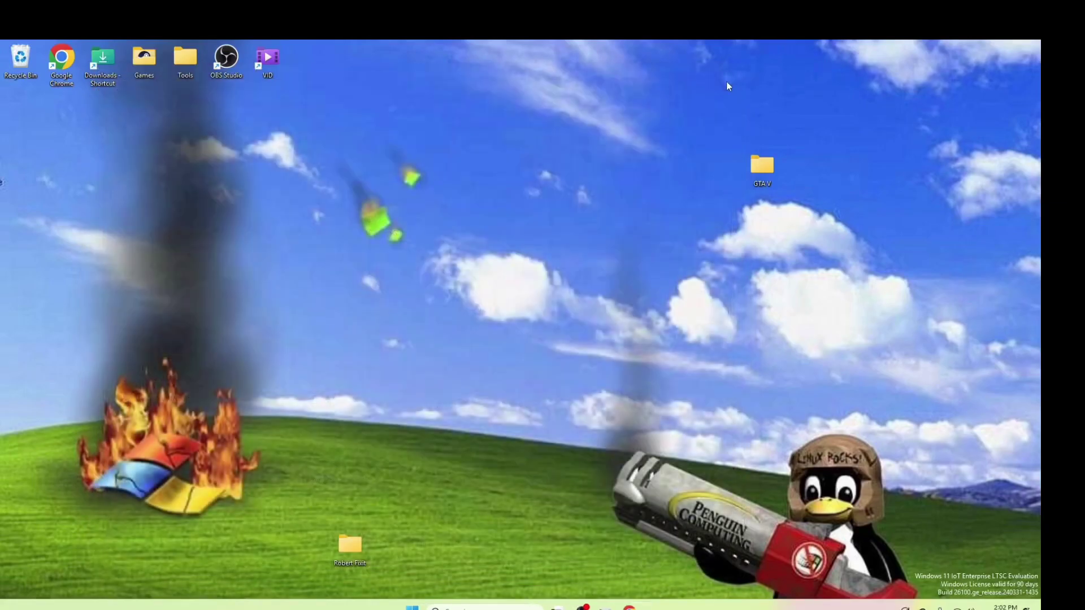
key(super)
click(412, 607)
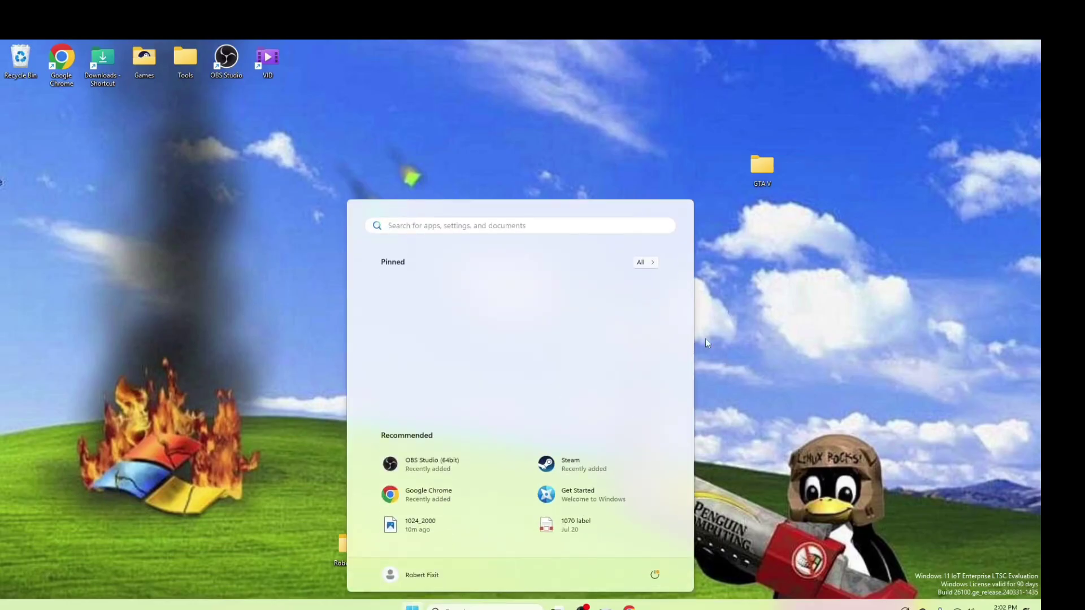
click(757, 357)
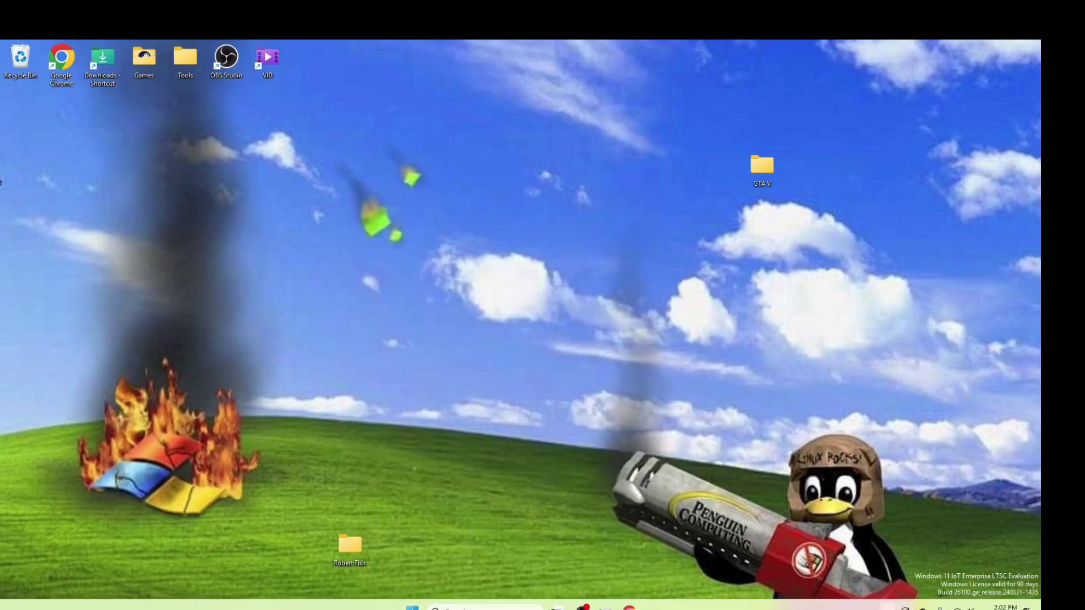
click(888, 607)
click(888, 520)
- Move the two loose desktop folders, the GTA V folder and the one near the lower edge, to the Recycle Bin
drag(351, 547, 351, 334)
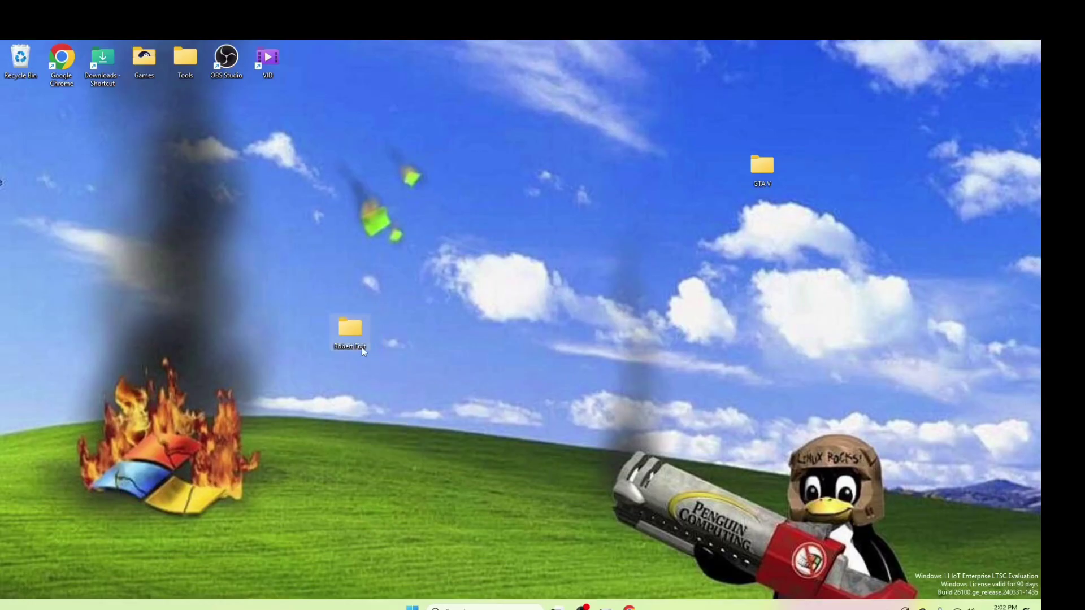
drag(354, 331, 17, 73)
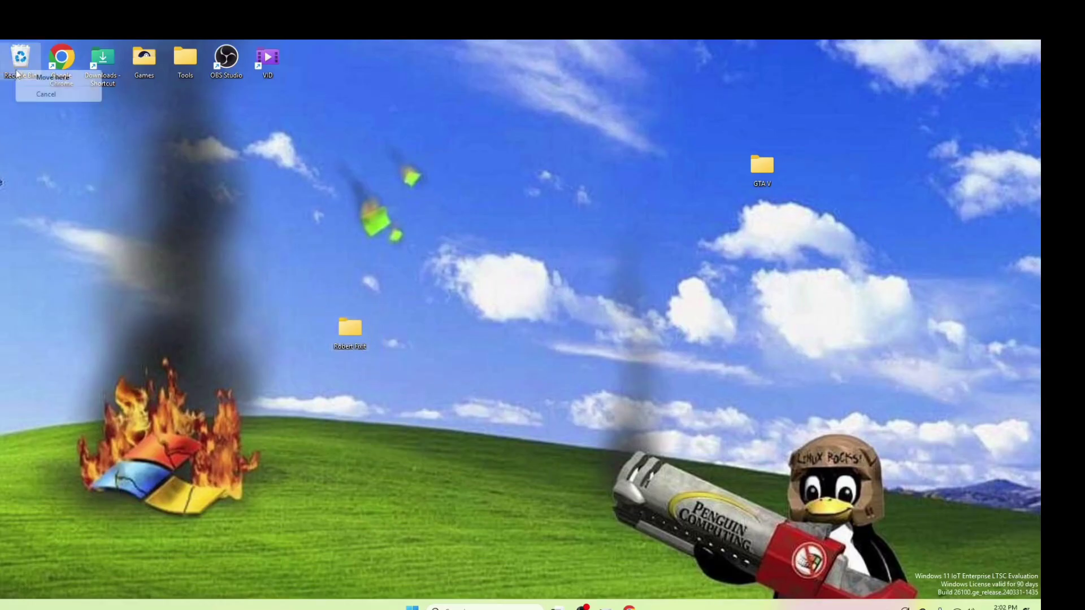
click(68, 81)
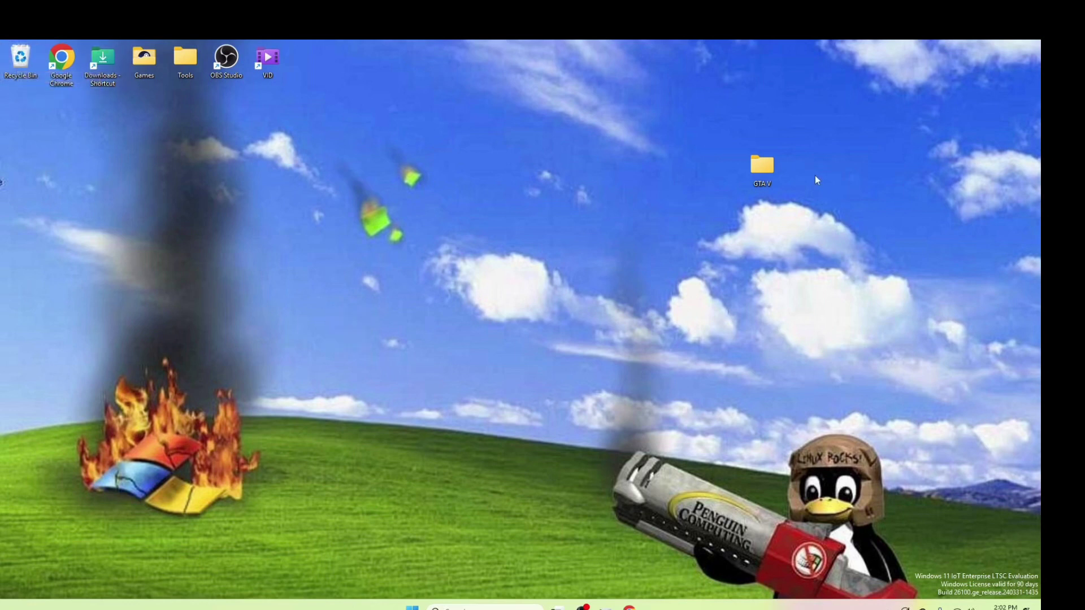
drag(763, 166, 26, 72)
click(56, 82)
- Open the Start menu again to inspect its layout, and dismiss it
key(super)
key(super)
click(418, 608)
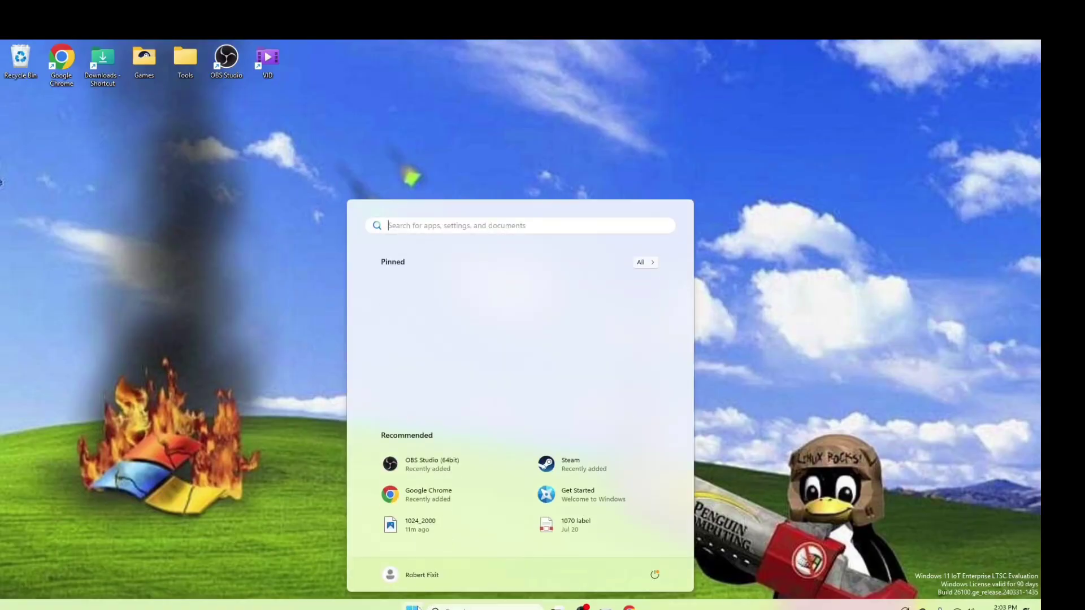
click(419, 607)
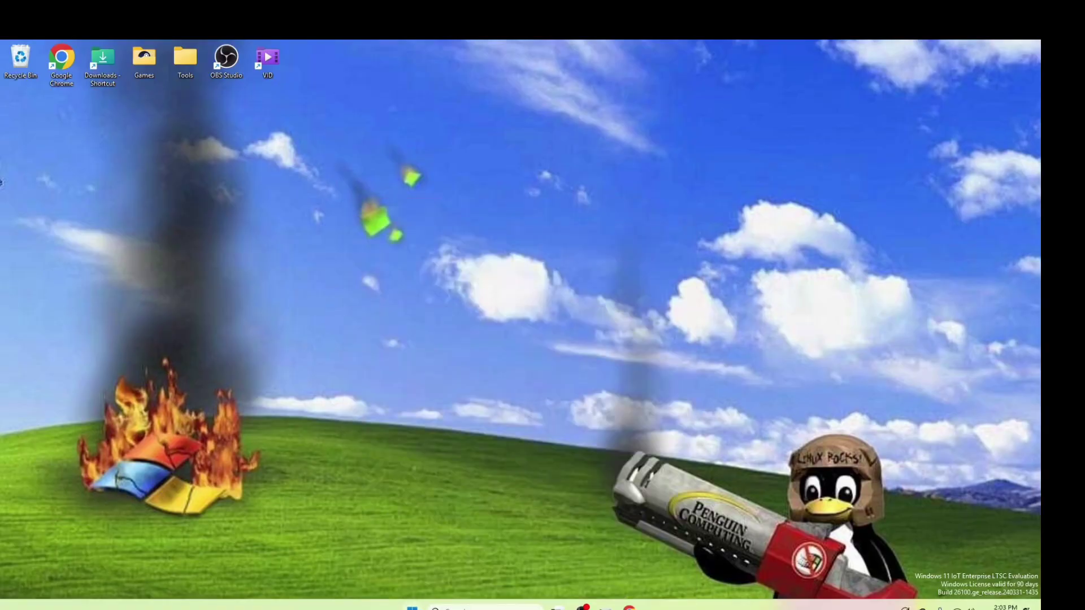
click(418, 608)
click(789, 344)
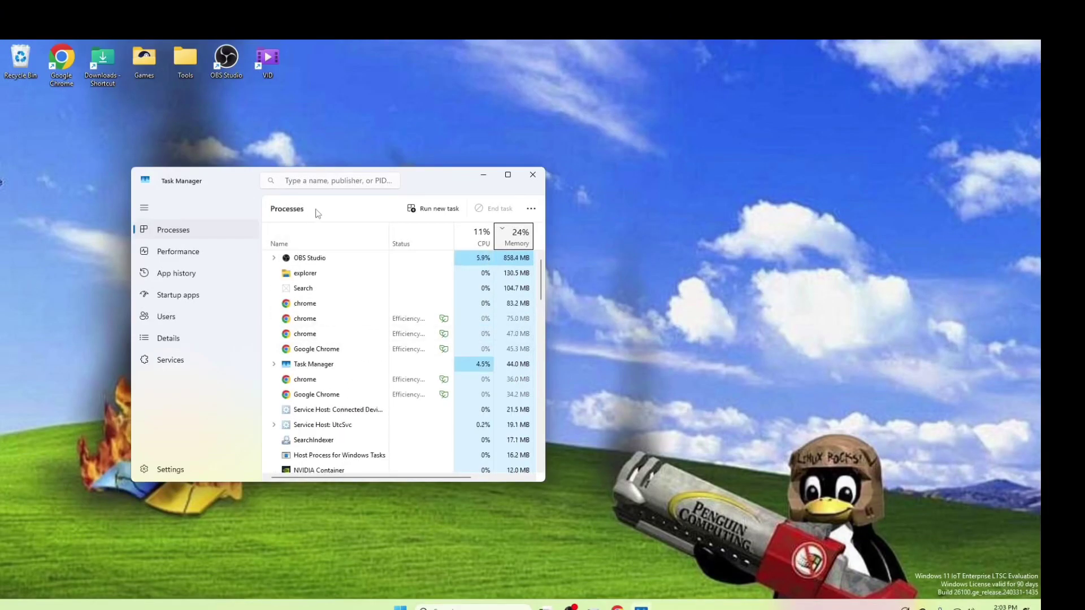
- In Task Manager, check the performance graphs and look through the list of running processes
click(188, 257)
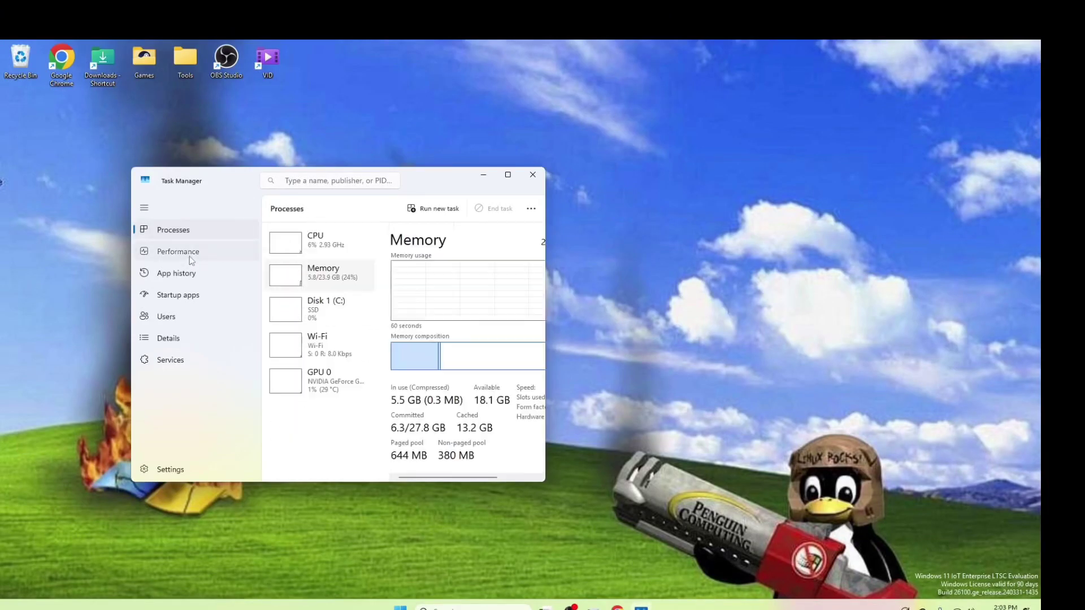
click(174, 231)
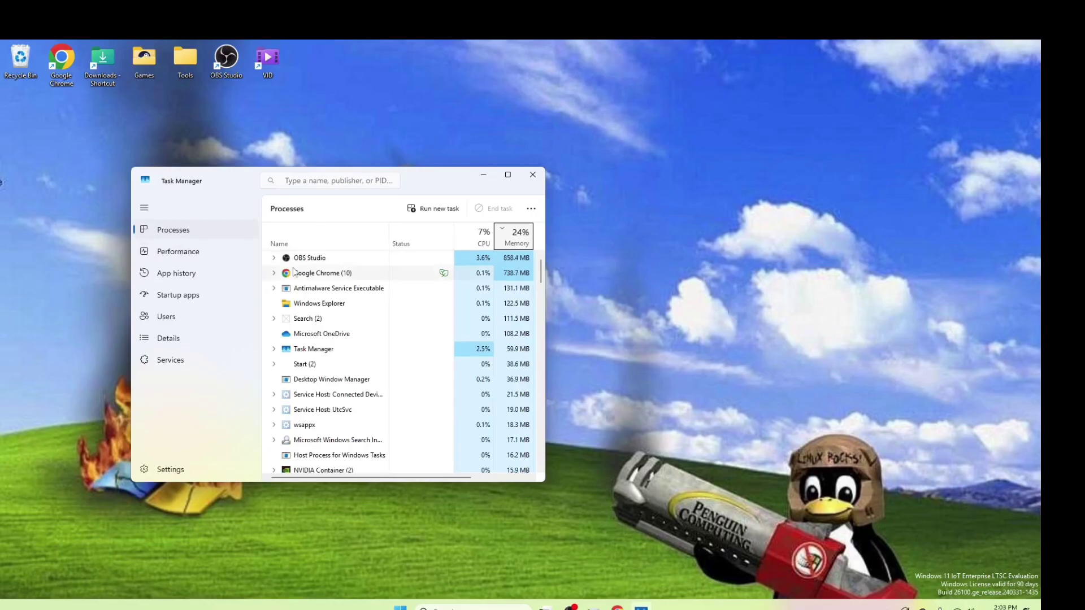
scroll(338, 303, down, 2)
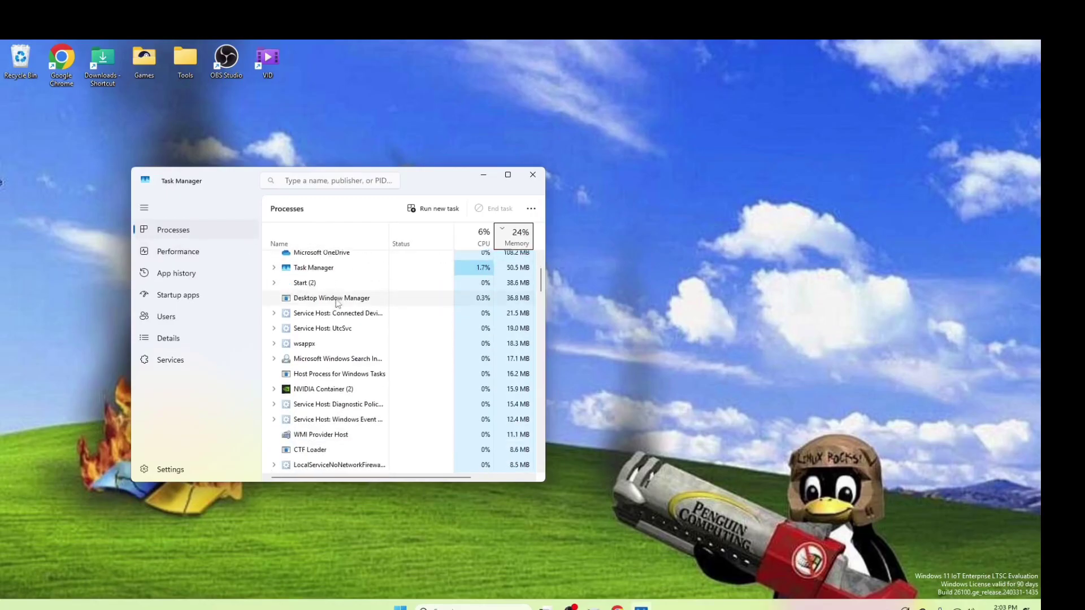
scroll(337, 302, down, 10)
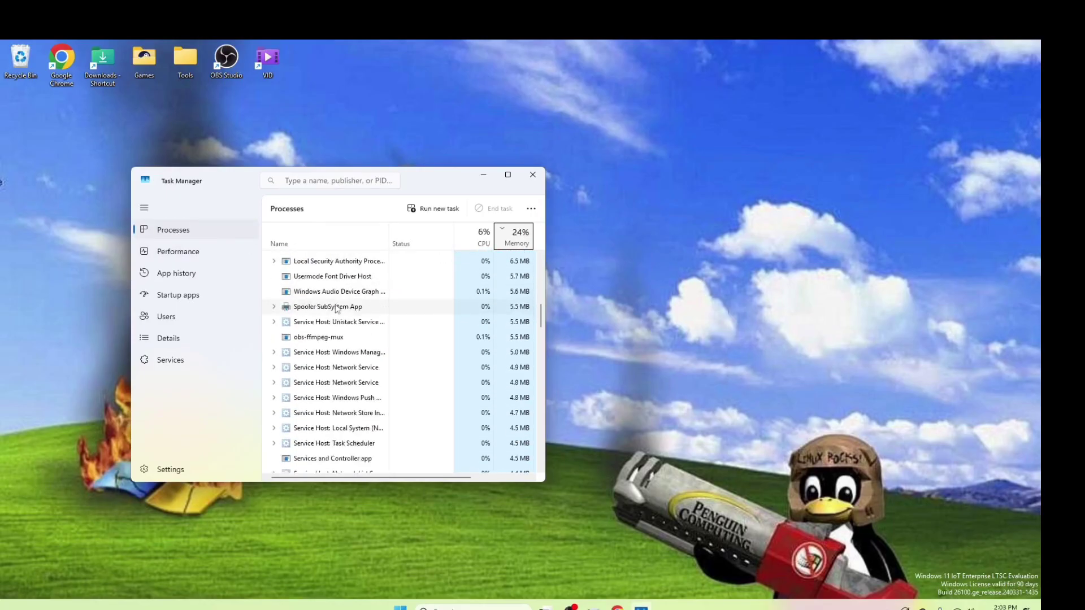
scroll(336, 308, up, 12)
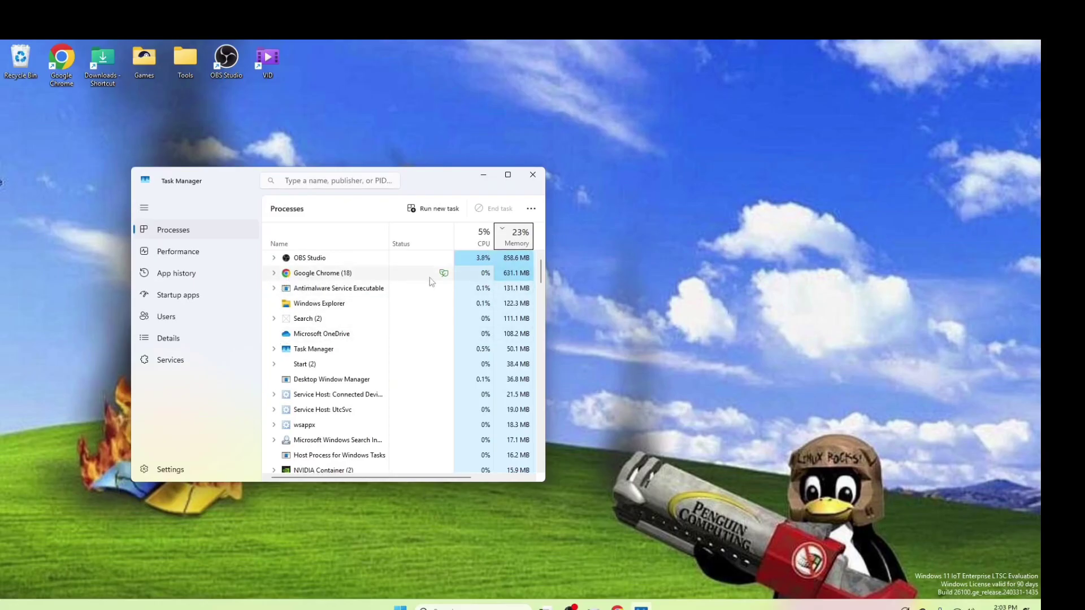
- Maximize Task Manager, examine the processes and their memory use further down the list, and close it
click(508, 175)
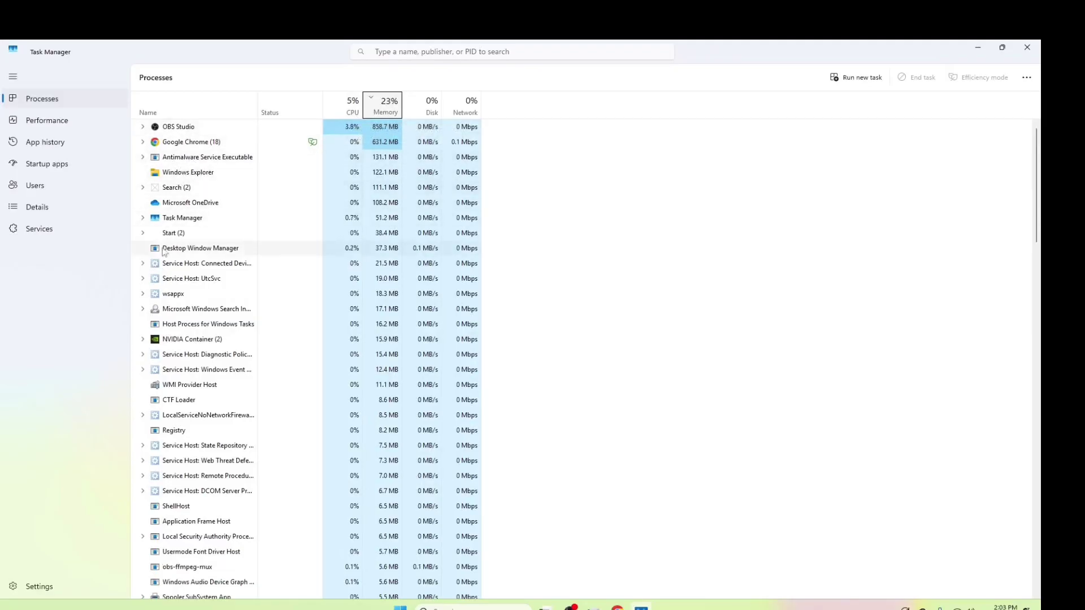
scroll(173, 266, down, 5)
scroll(180, 296, down, 3)
scroll(181, 295, down, 6)
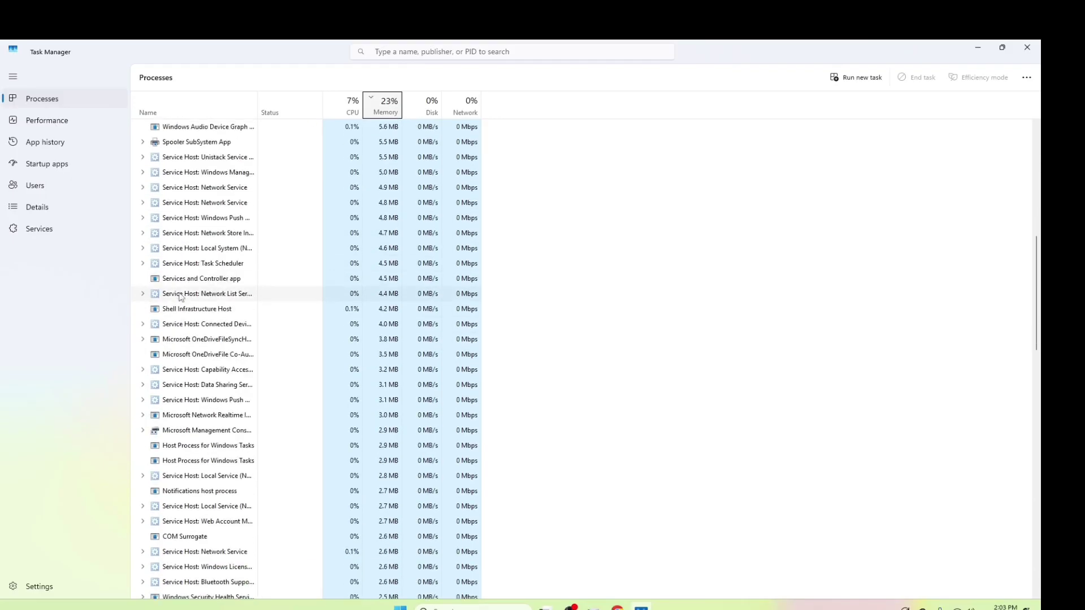
click(1027, 47)
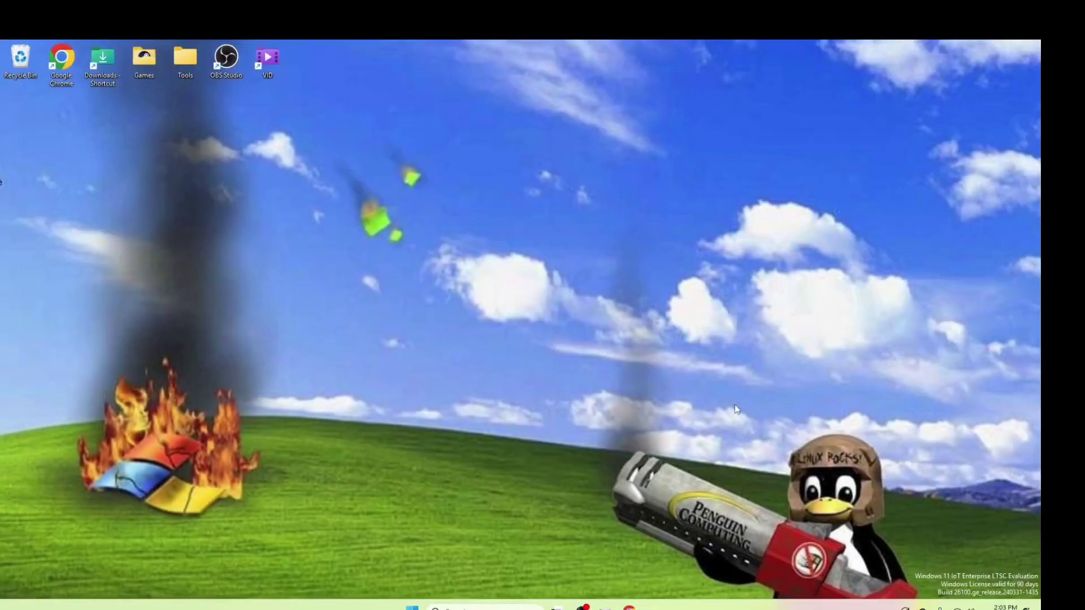
- Switch to Chrome, bring up the "Windows Commercial Licensing overview" article in a maximized window, and read its Windows 11 editions and offerings
click(629, 607)
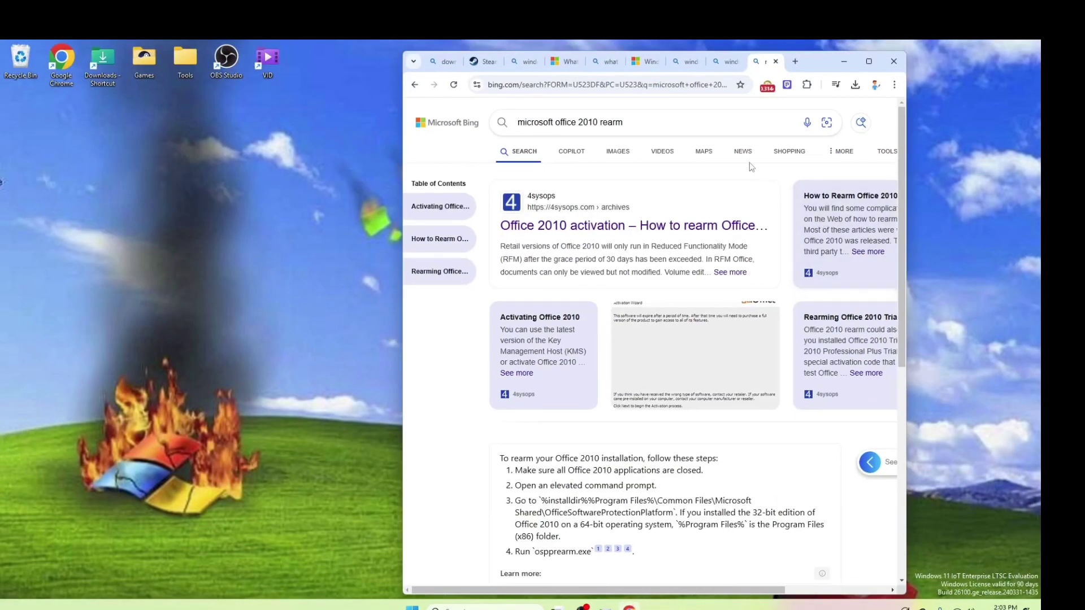
click(745, 60)
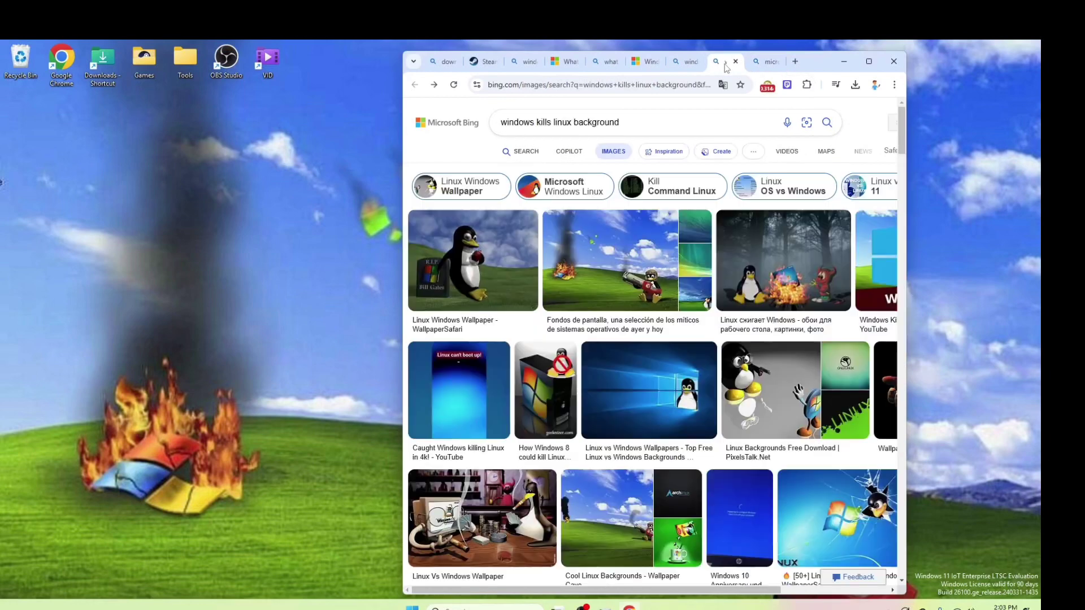
click(683, 65)
click(642, 69)
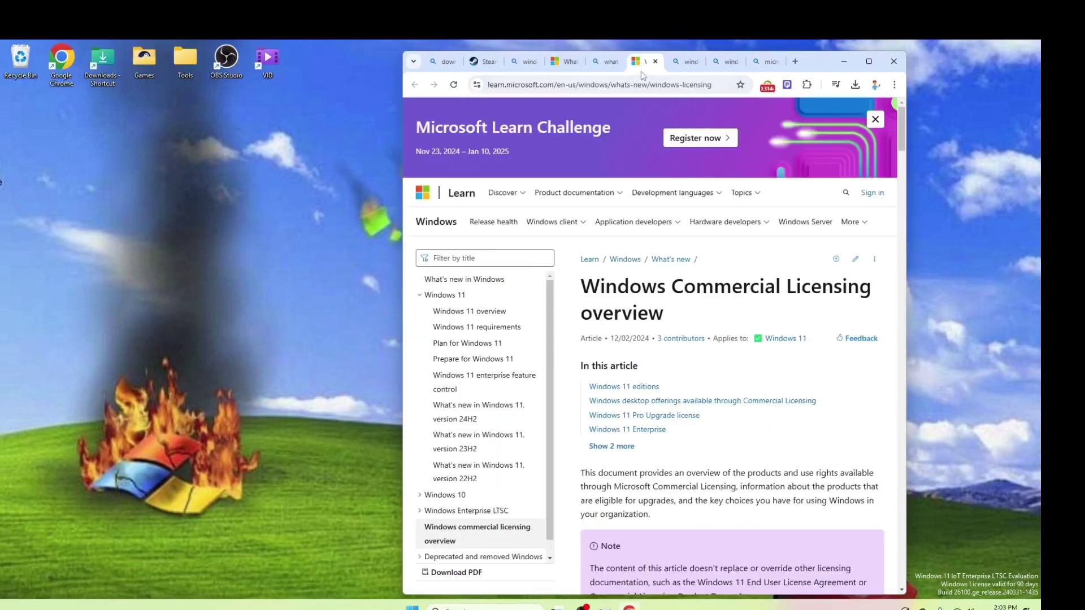
click(868, 62)
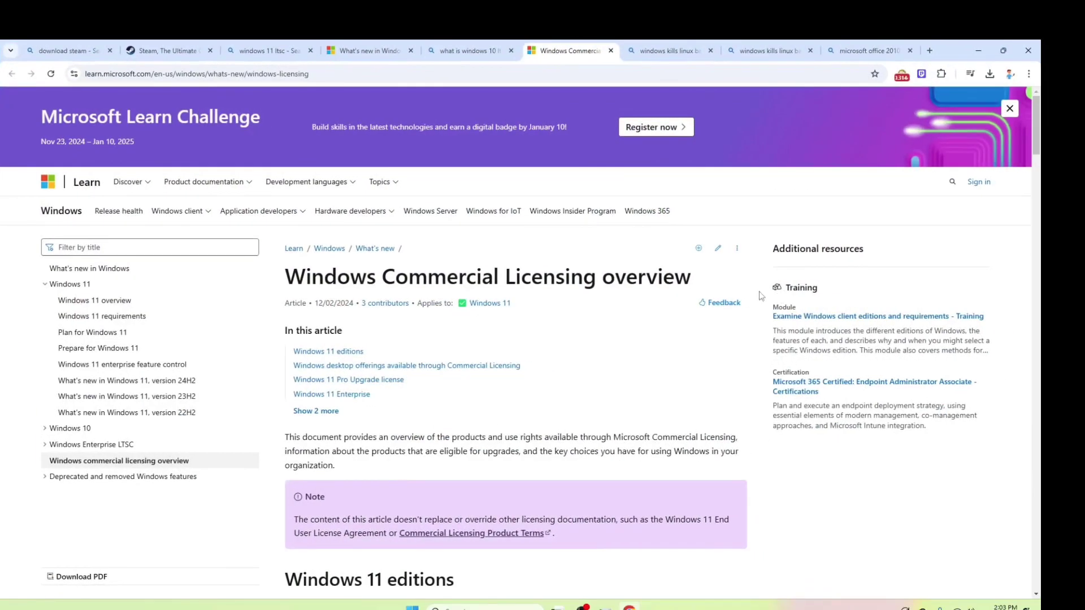
scroll(425, 329, down, 10)
scroll(431, 328, up, 5)
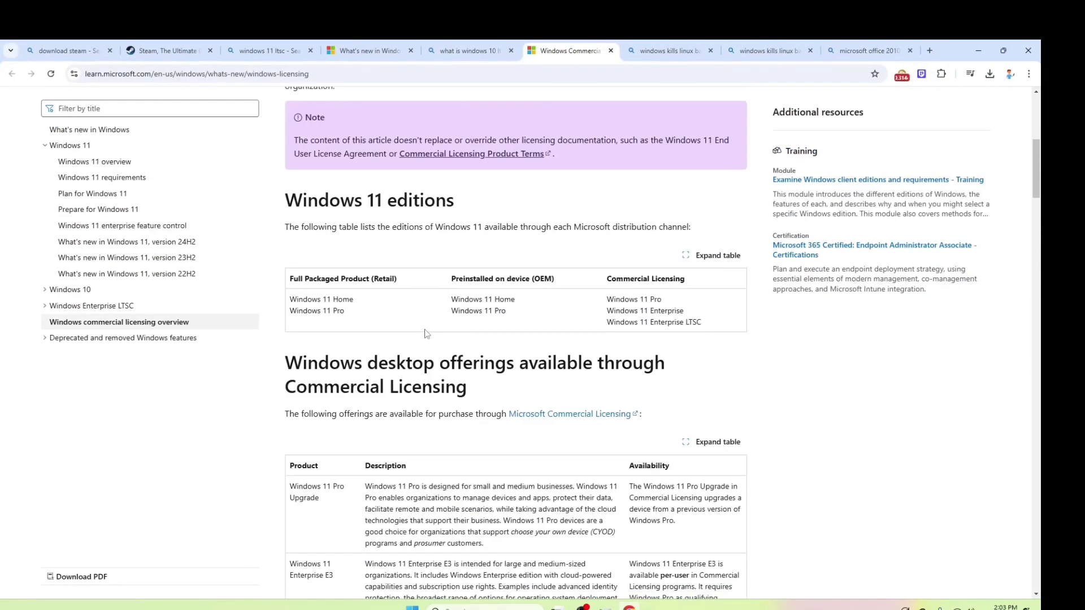
scroll(431, 328, down, 4)
scroll(431, 328, up, 7)
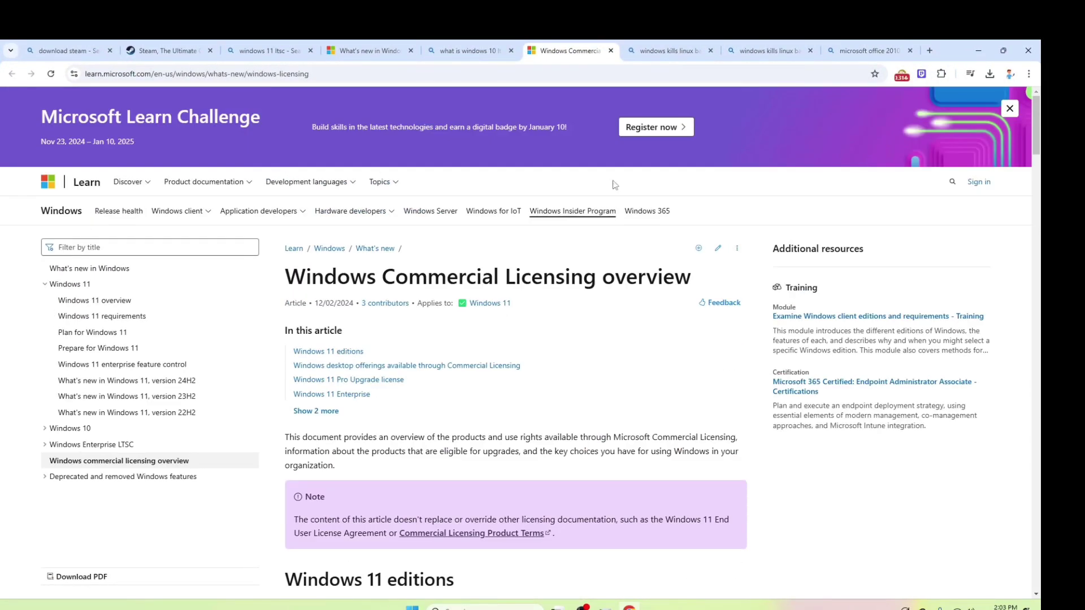
- Read the Lifecycle, Accessibility and Applications sections of the article "What's new in Windows 11 Enterprise LTSC 2024"
click(368, 50)
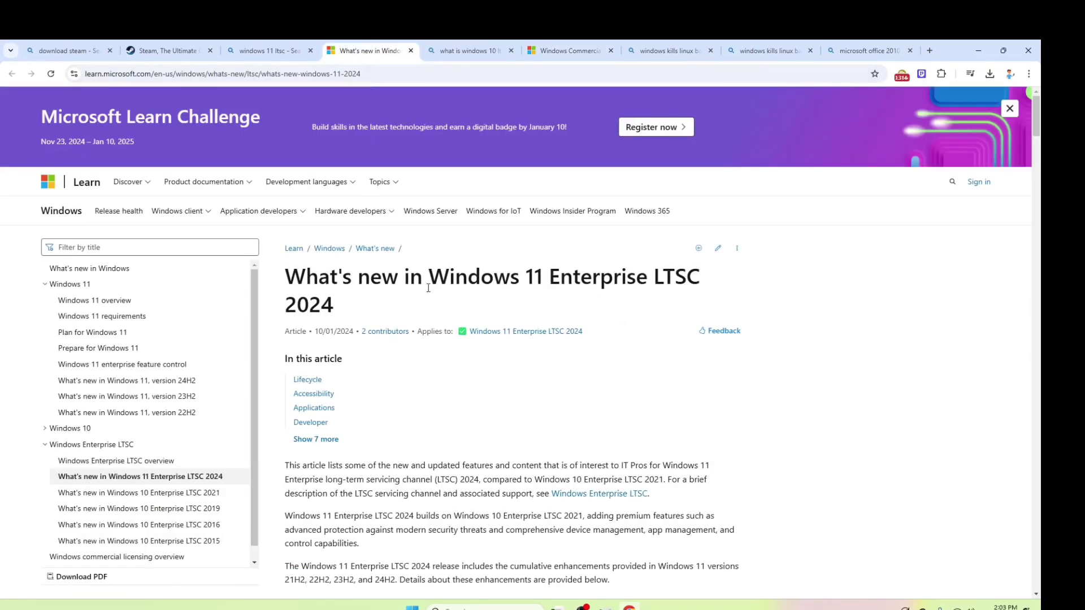
scroll(423, 288, down, 5)
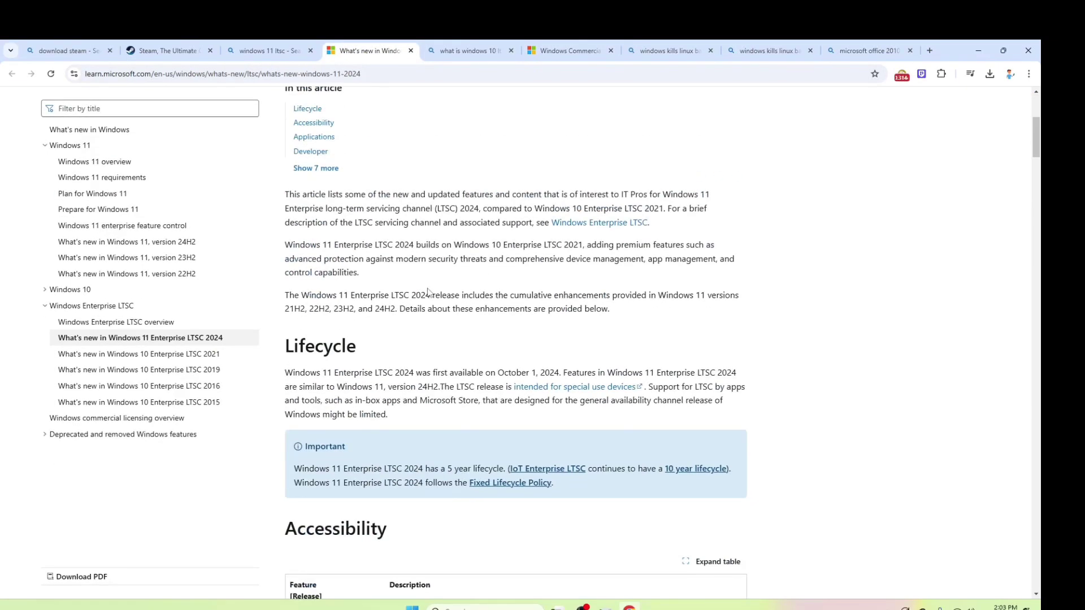
scroll(442, 291, down, 7)
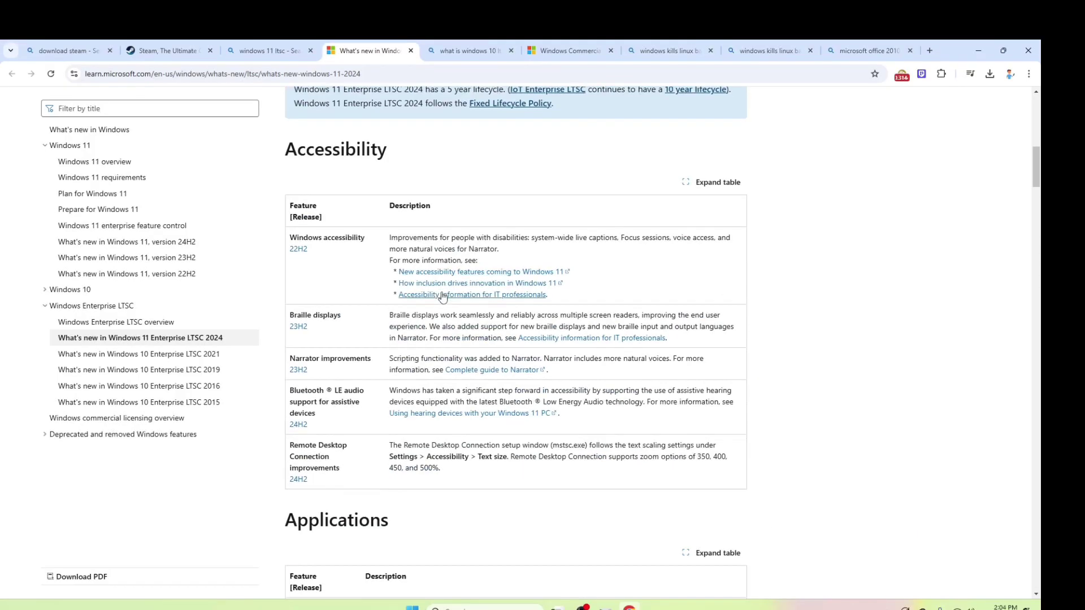
scroll(455, 343, up, 2)
scroll(455, 342, down, 12)
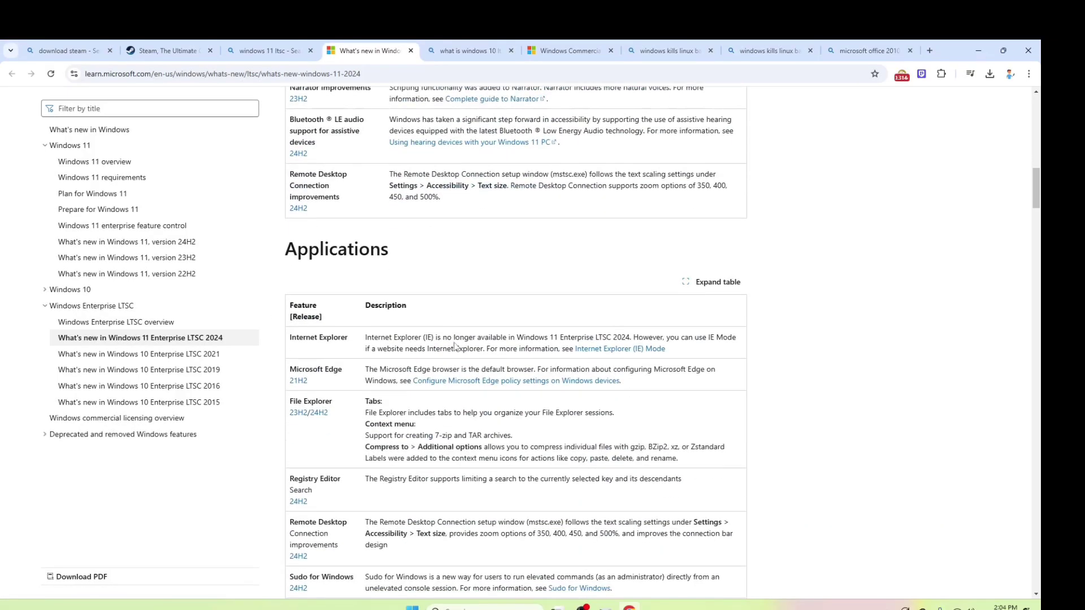
scroll(456, 347, up, 20)
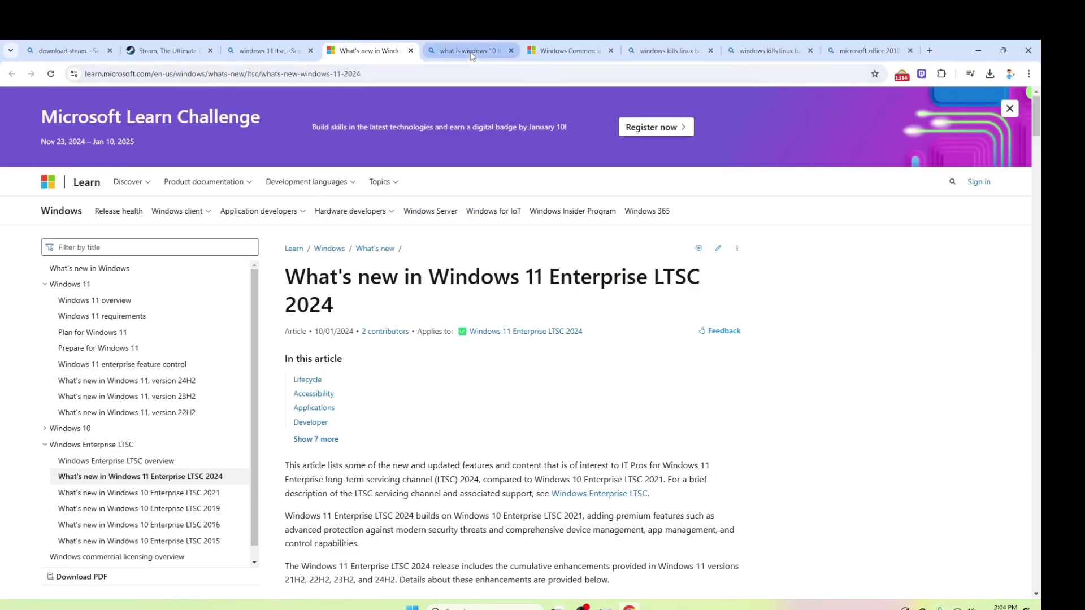
- Review the price answer, its sources and the results of the "what is windows 10 ltsc monthly cost" search, and close the browser
click(535, 52)
click(465, 51)
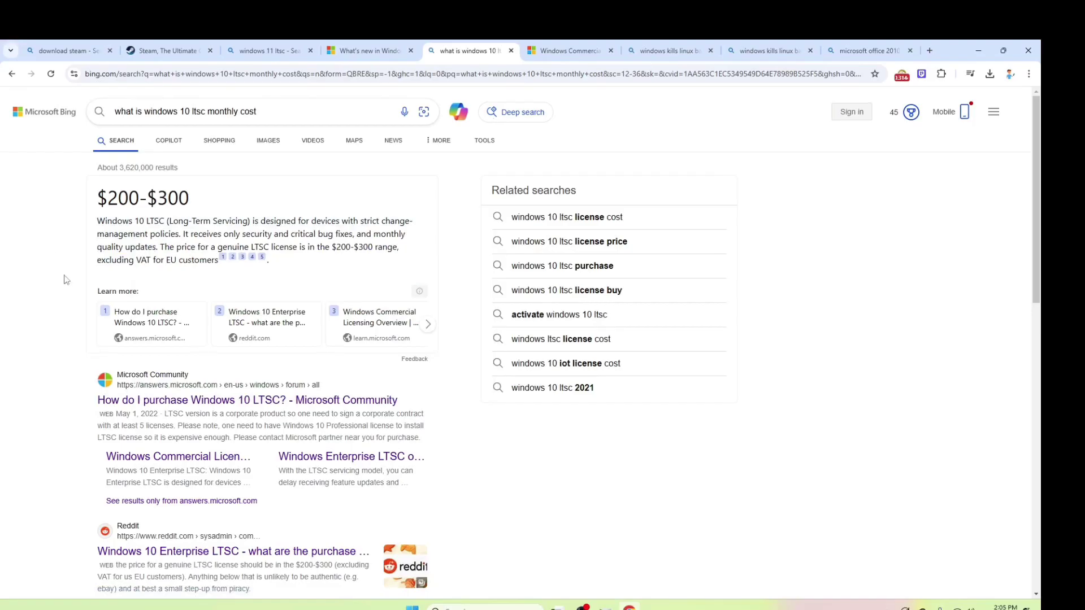
scroll(63, 277, down, 5)
scroll(66, 287, up, 5)
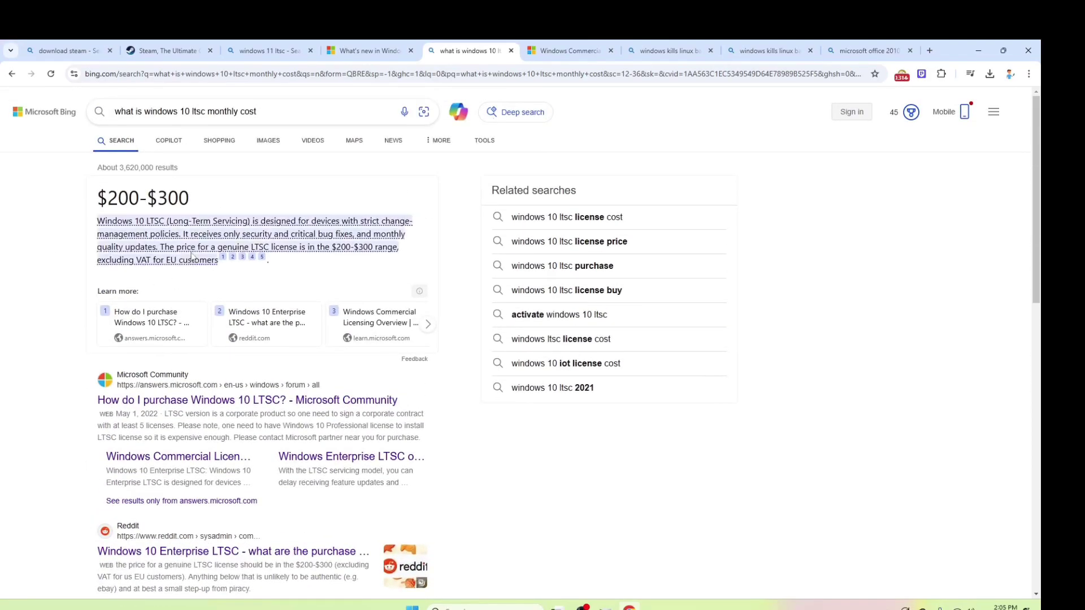
mouse_move(180, 247)
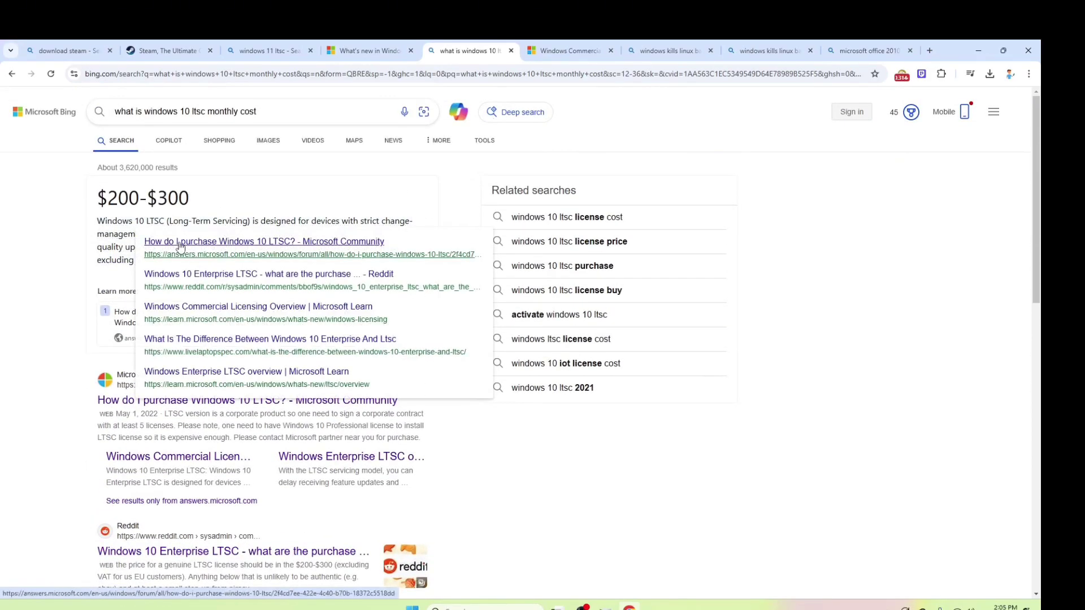
scroll(30, 277, down, 1)
scroll(29, 273, down, 5)
scroll(28, 274, up, 6)
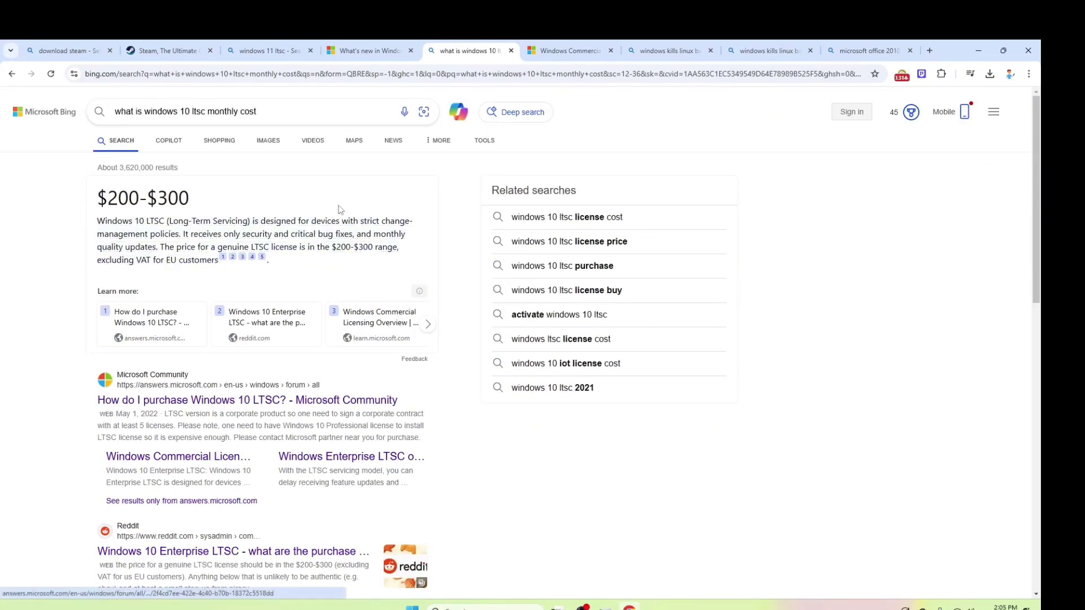
scroll(340, 209, down, 3)
scroll(325, 208, up, 3)
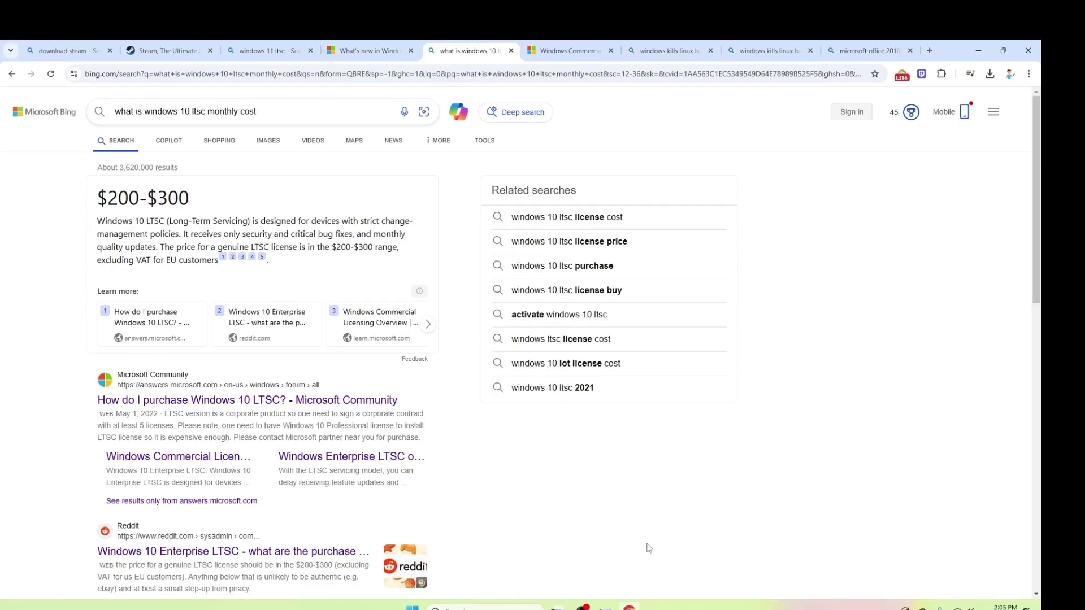
click(1027, 51)
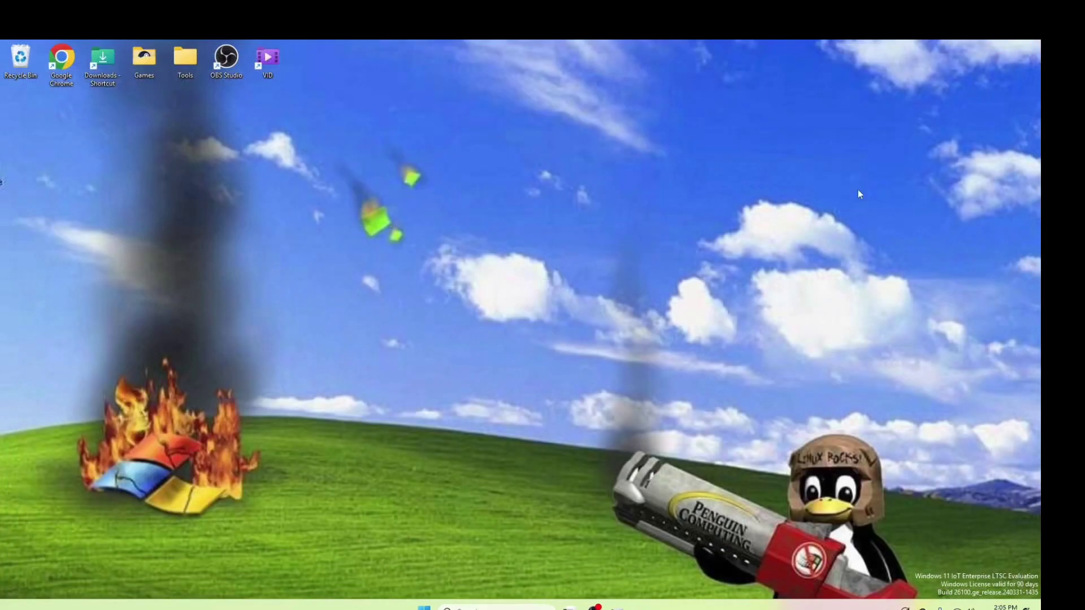